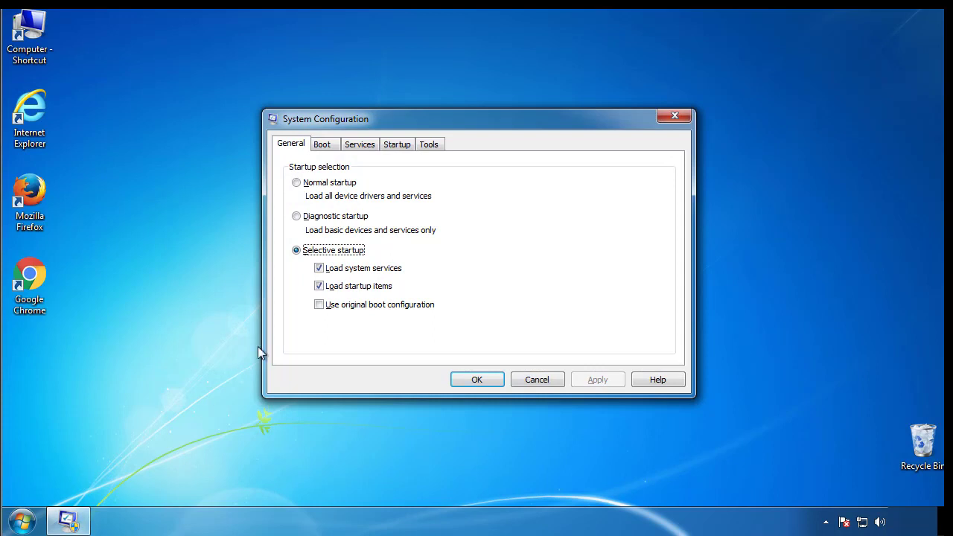
Step: Enable minimal Safe boot in System Configuration, restart the computer, and dismiss the safe mode help window
left_click(322, 147)
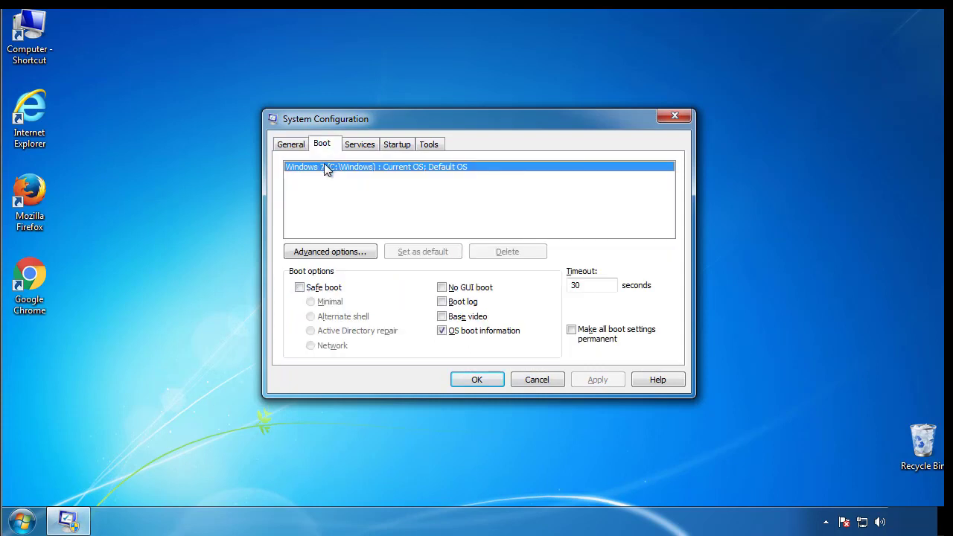
left_click(299, 287)
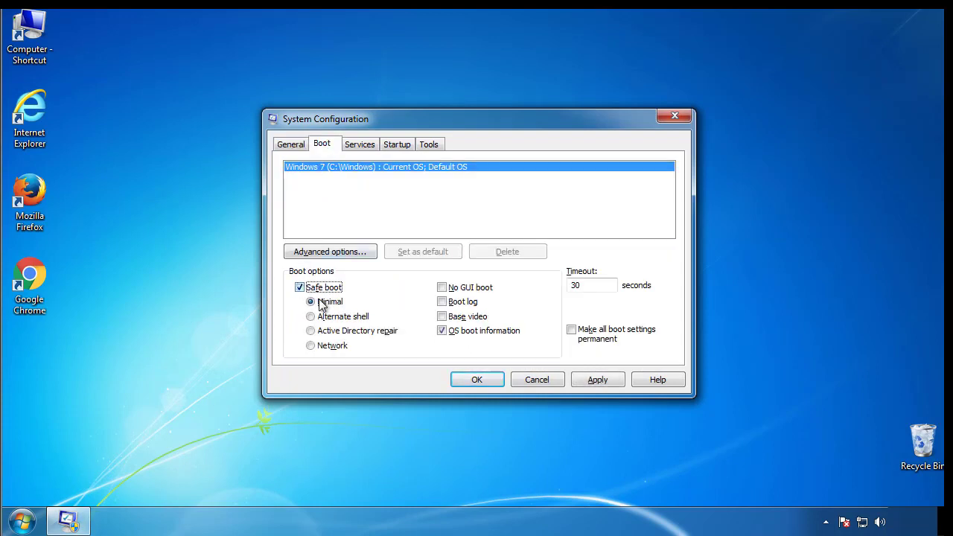
left_click(483, 380)
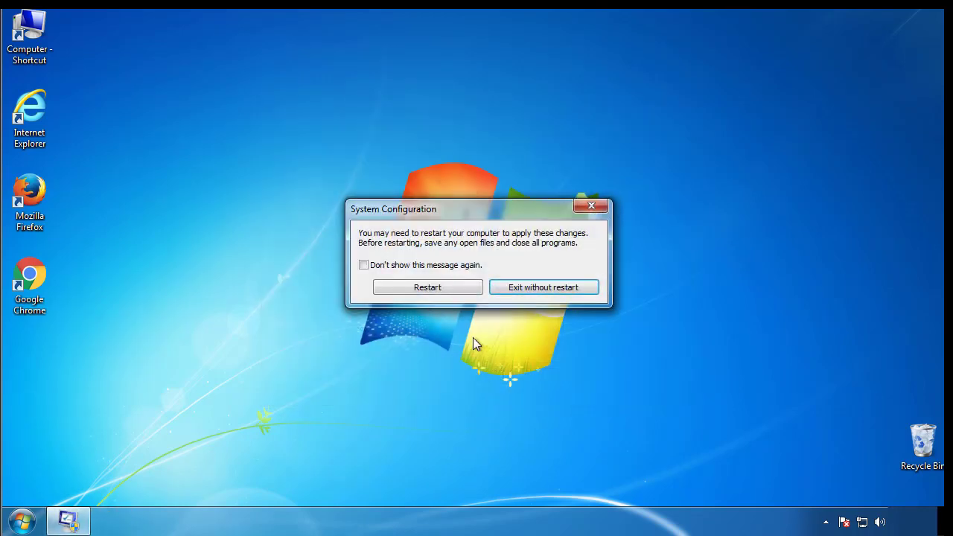
left_click(432, 287)
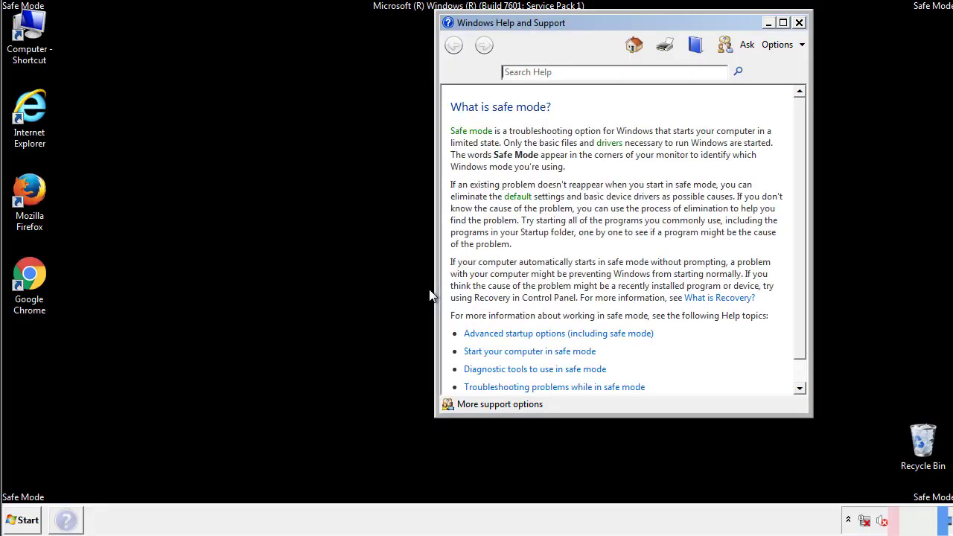
left_click(798, 22)
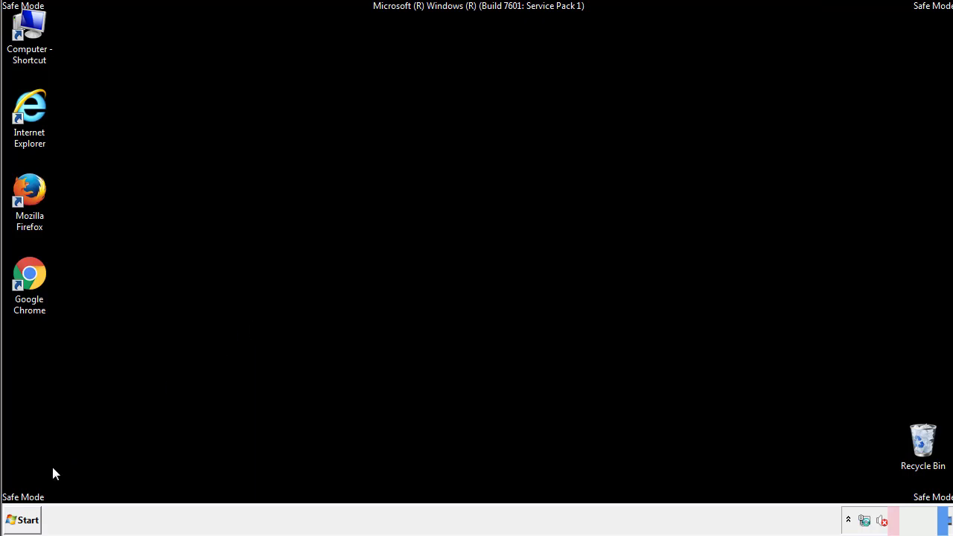
Step: Confirm the Folder Options view settings with hidden files, folders, and drives shown, and close Control Panel
left_click(22, 520)
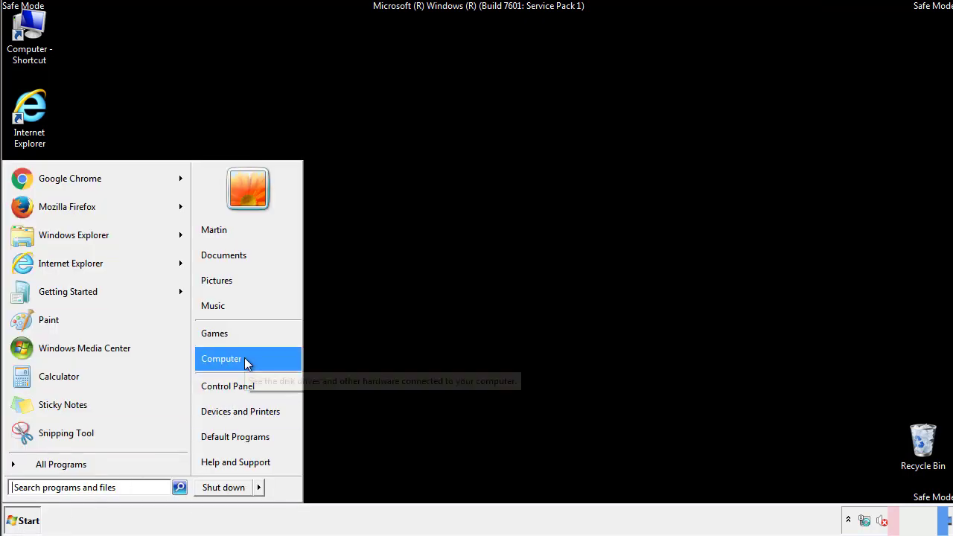
left_click(237, 383)
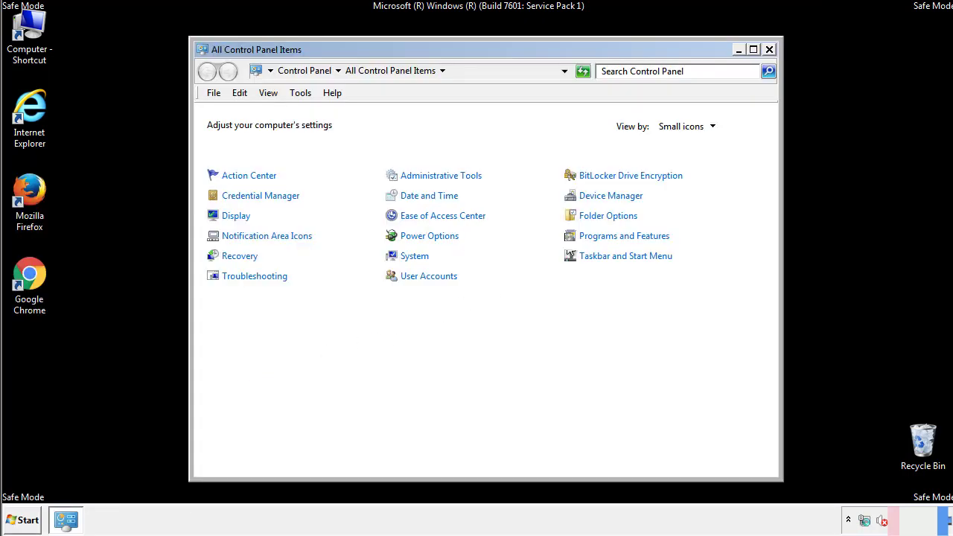
left_click(609, 215)
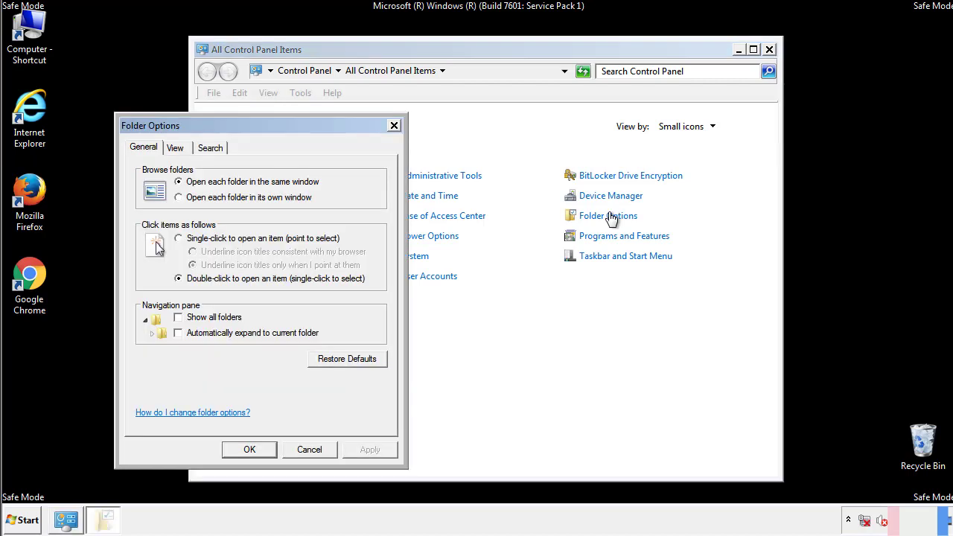
left_click(178, 151)
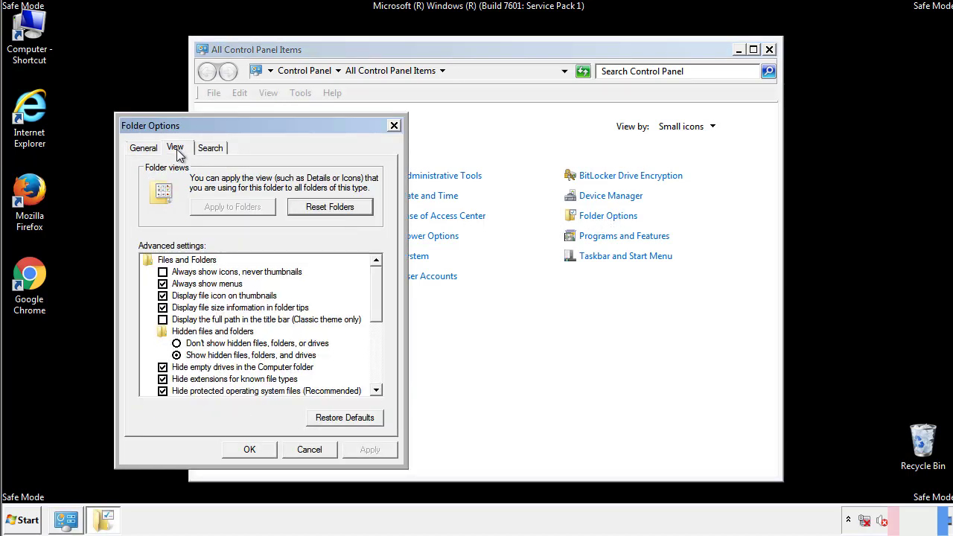
left_click(162, 284)
left_click(250, 449)
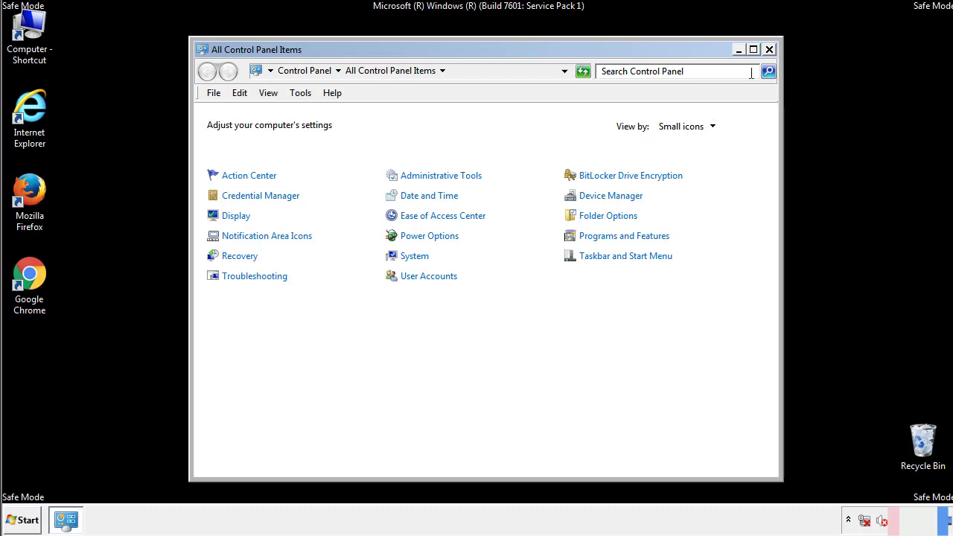
left_click(770, 50)
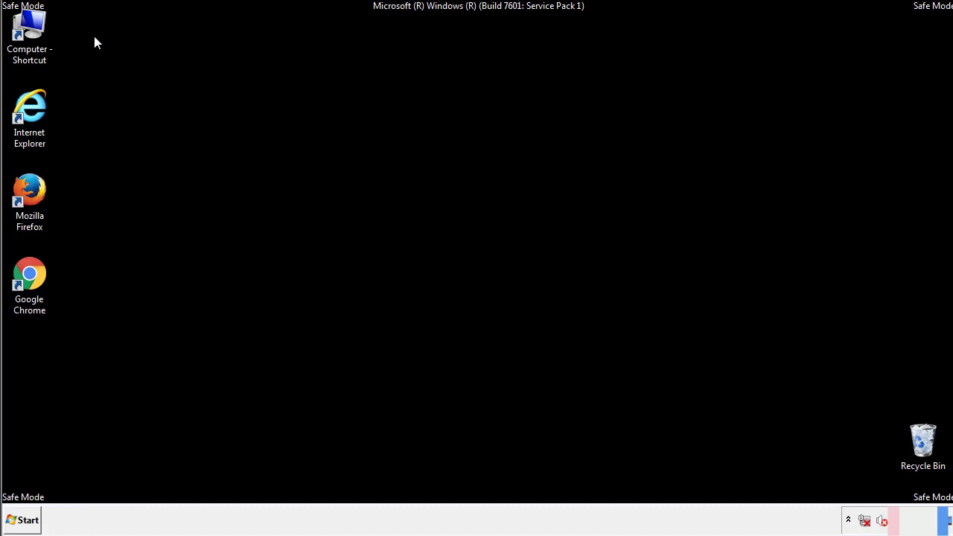
Step: Browse to the folder C:\Windows\System32\drivers\etc in Windows Explorer
key("super+e")
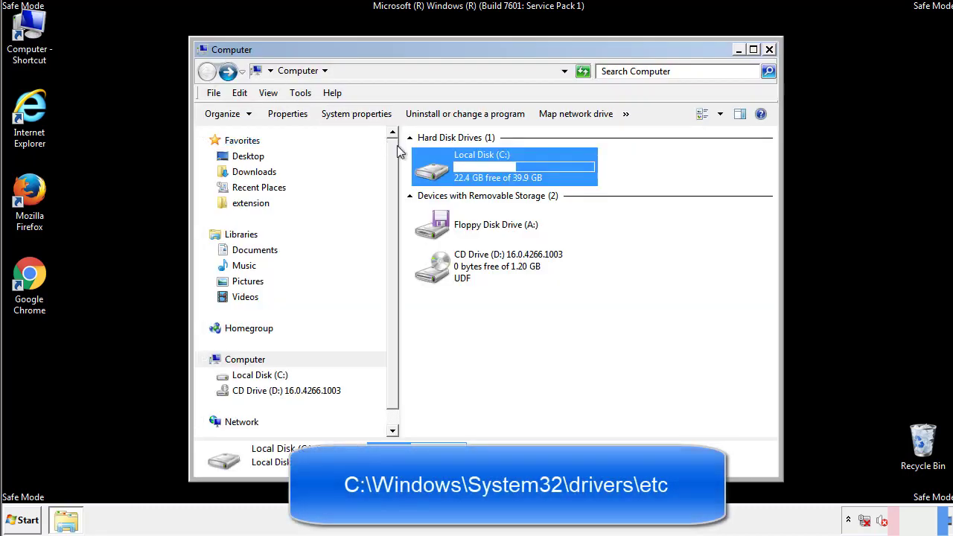
double_click(438, 170)
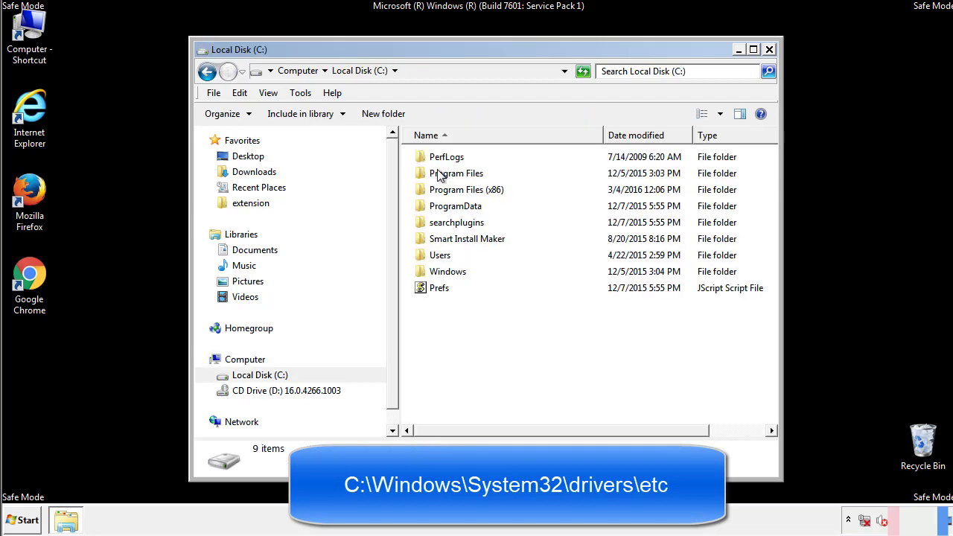
double_click(437, 271)
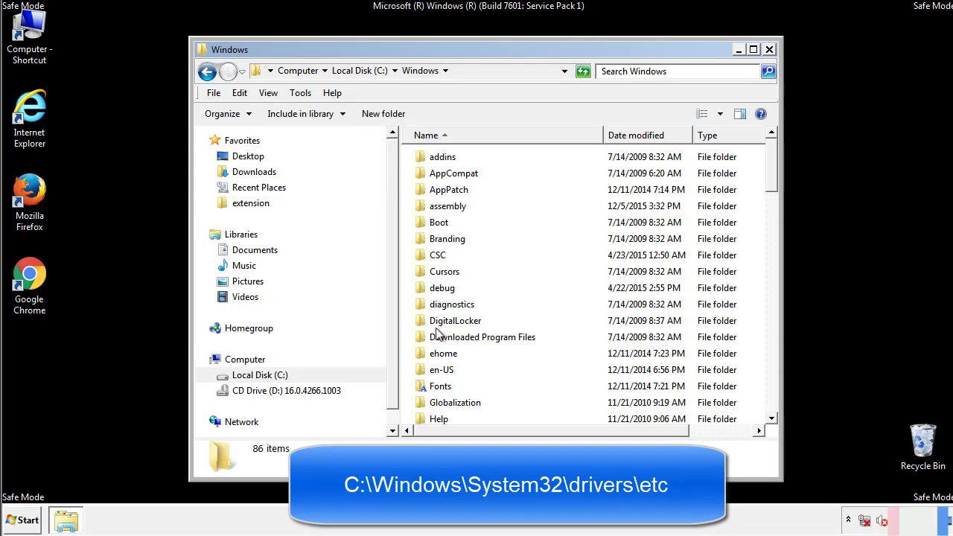
scroll(438, 336, "down", 4)
scroll(439, 337, "down", 5)
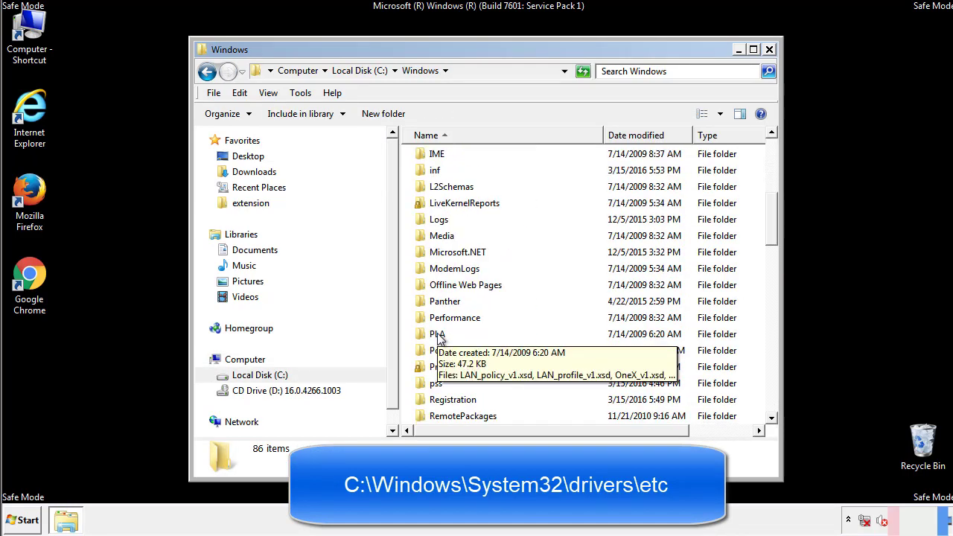
scroll(439, 338, "down", 2)
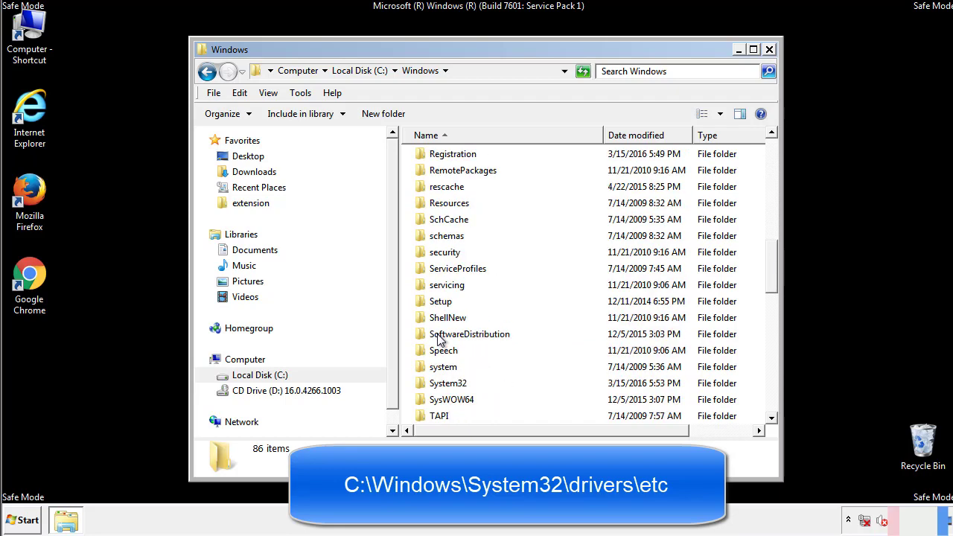
double_click(440, 384)
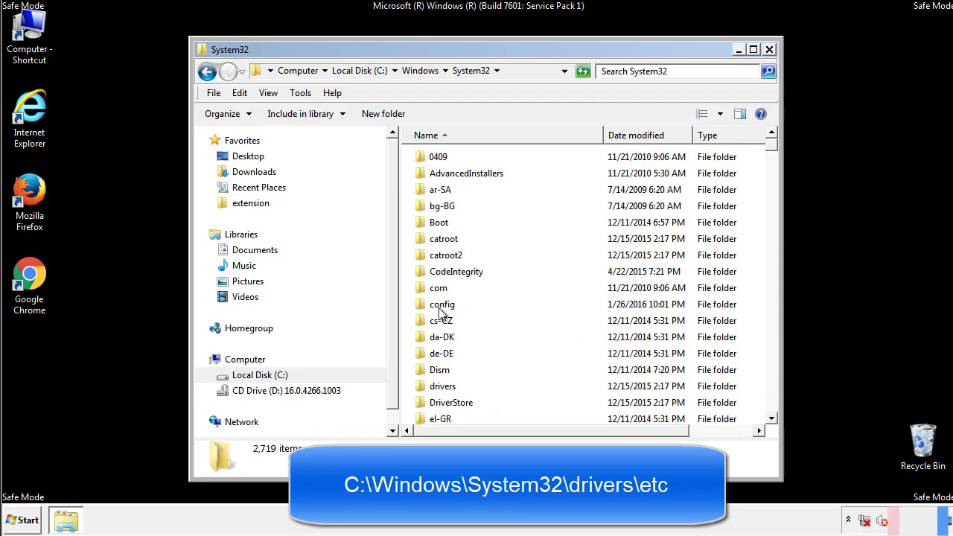
left_click(443, 390)
double_click(441, 388)
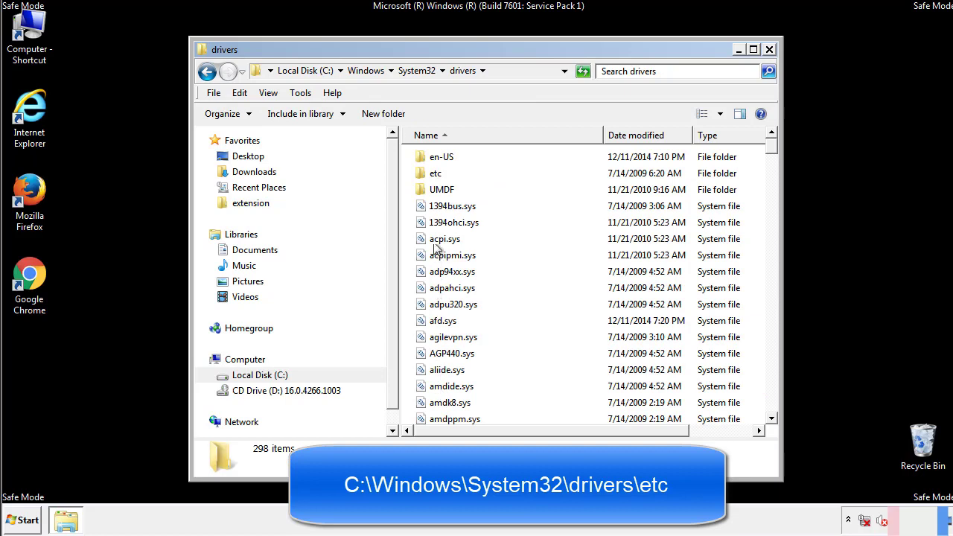
double_click(432, 174)
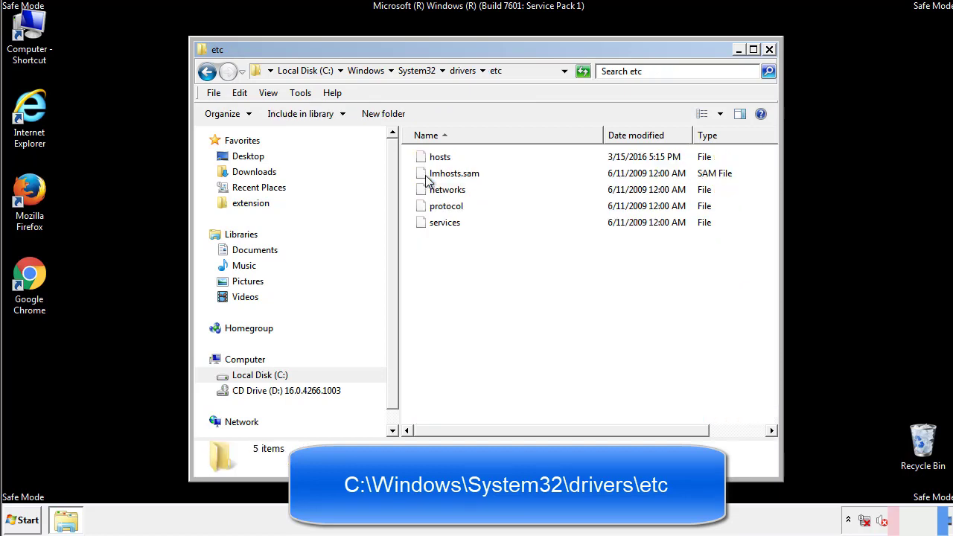
Step: Open the hosts file with Notepad and move its window so the whole text is in view
double_click(437, 158)
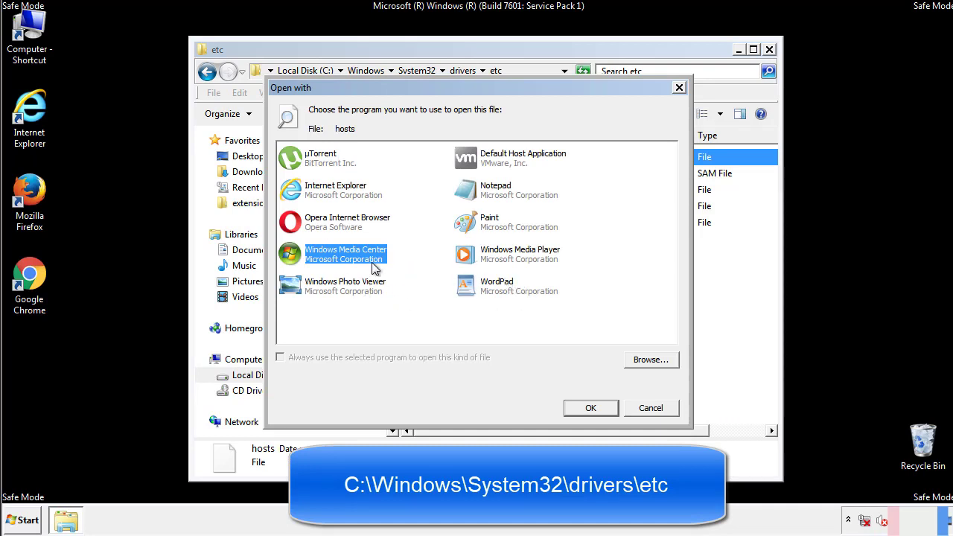
left_click(482, 194)
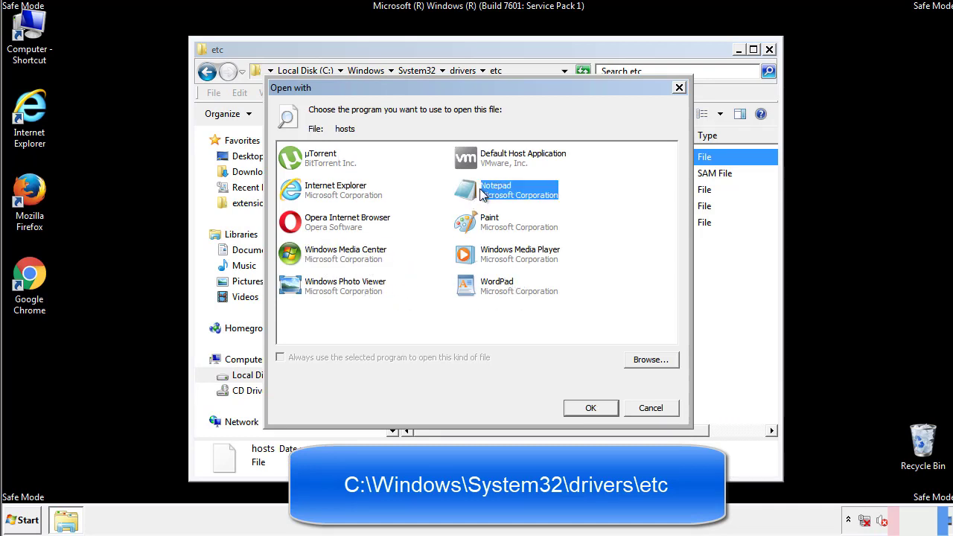
left_click(586, 406)
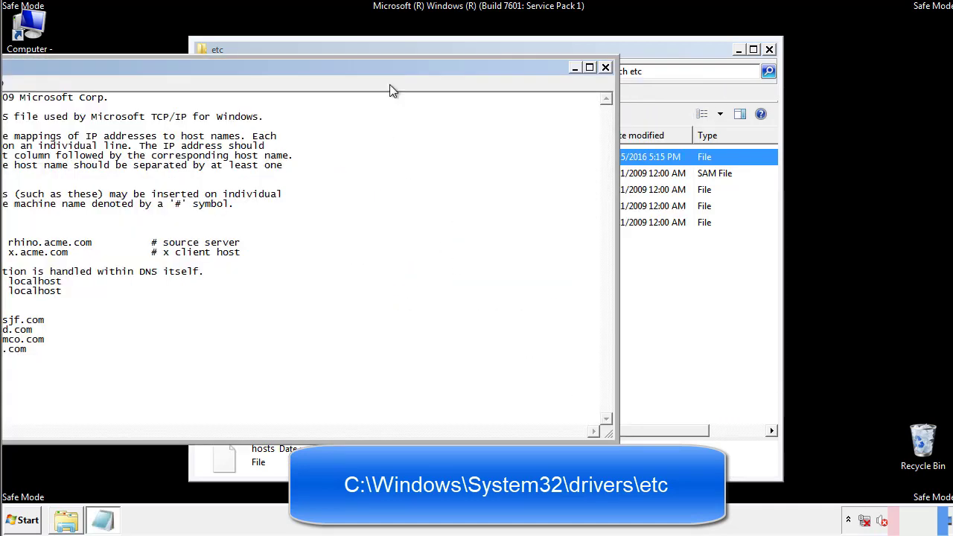
left_click_drag(389, 67, 606, 81)
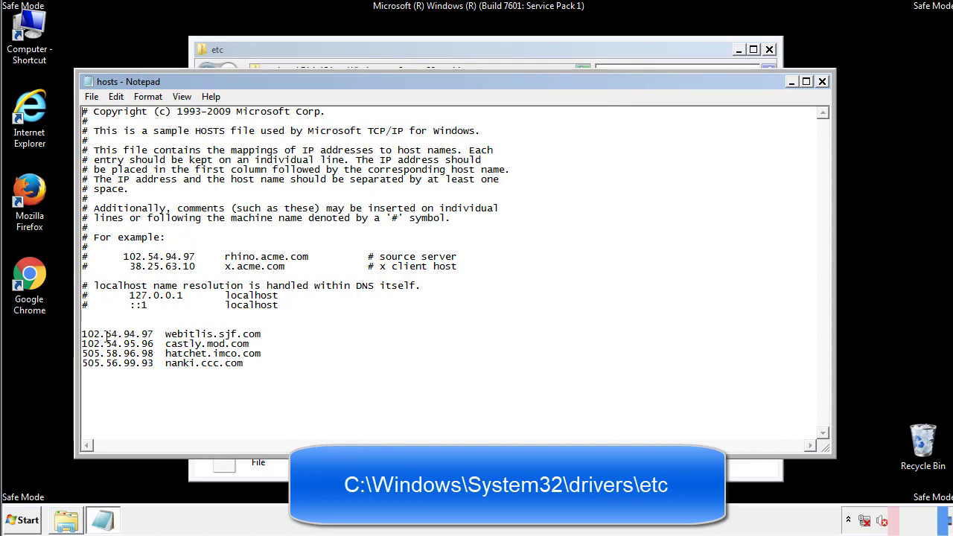
Step: Delete the four IP entries below the localhost lines, save the hosts file, and close the etc folder
left_click_drag(266, 364, 82, 324)
key("Delete")
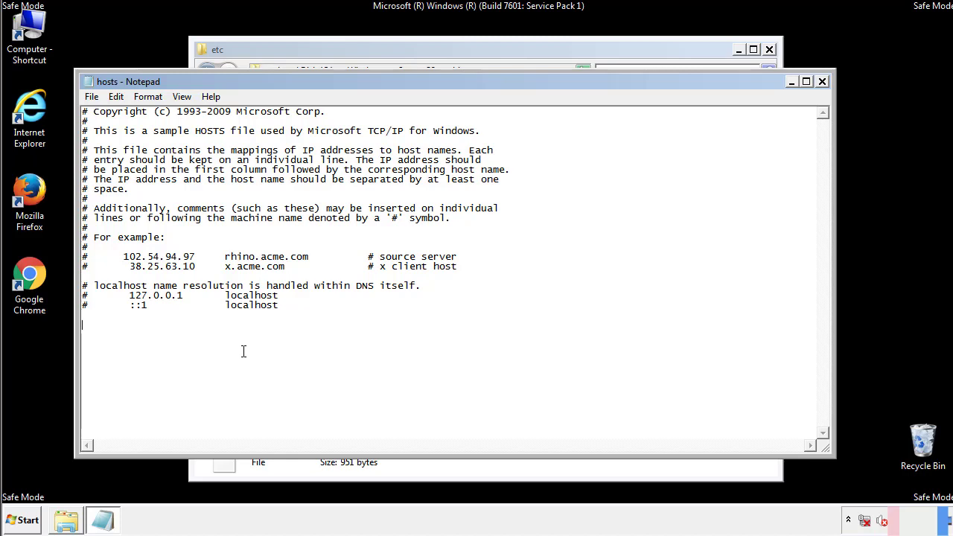
left_click(823, 82)
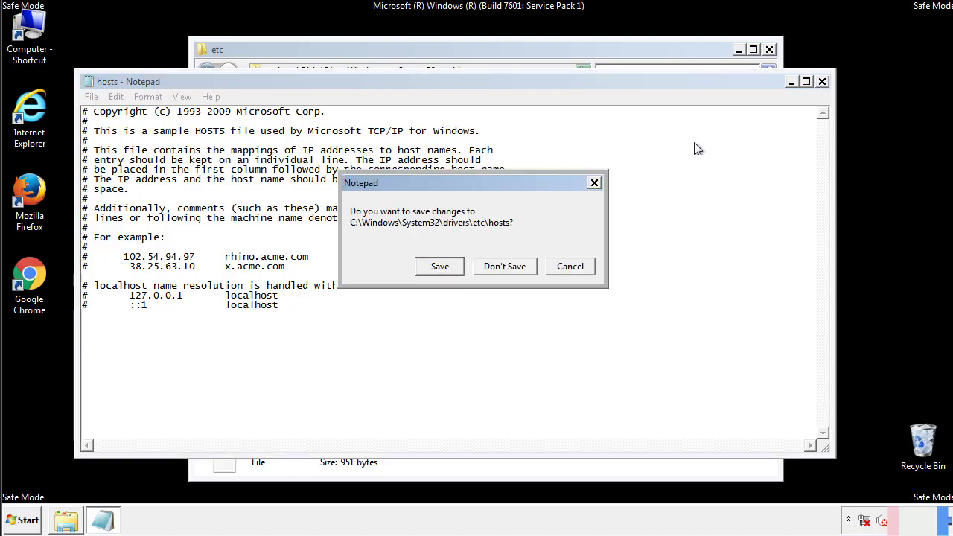
left_click(421, 272)
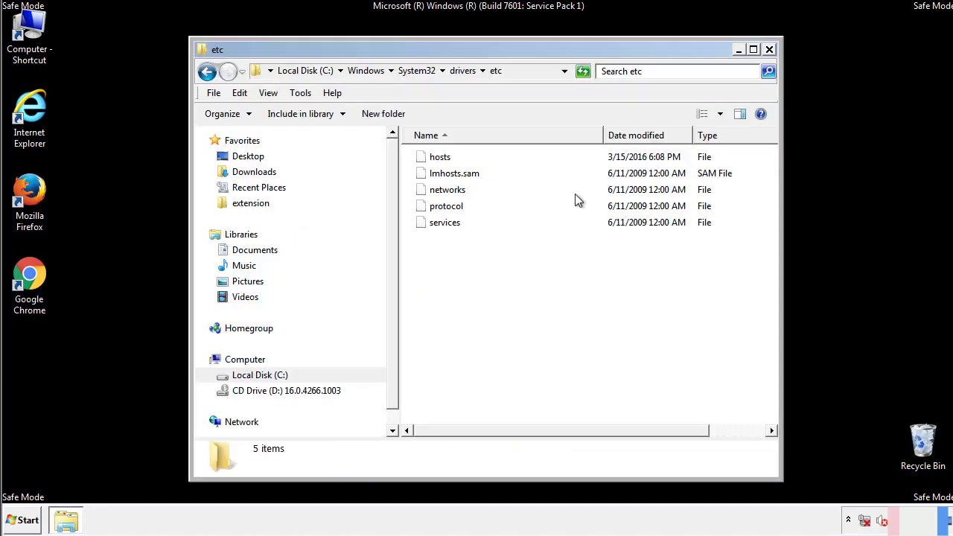
left_click(768, 49)
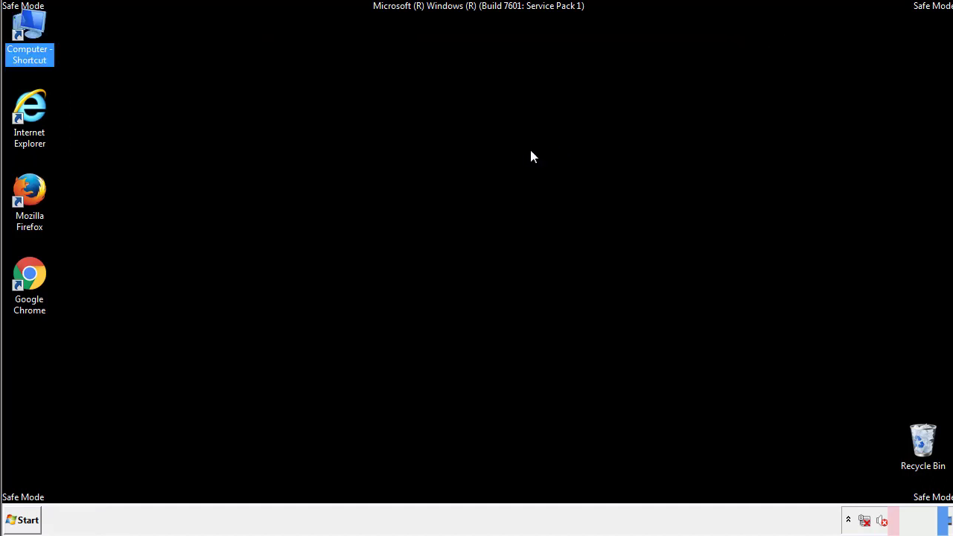
Step: Open the current user's Startup folder from the list of all programs
left_click(26, 519)
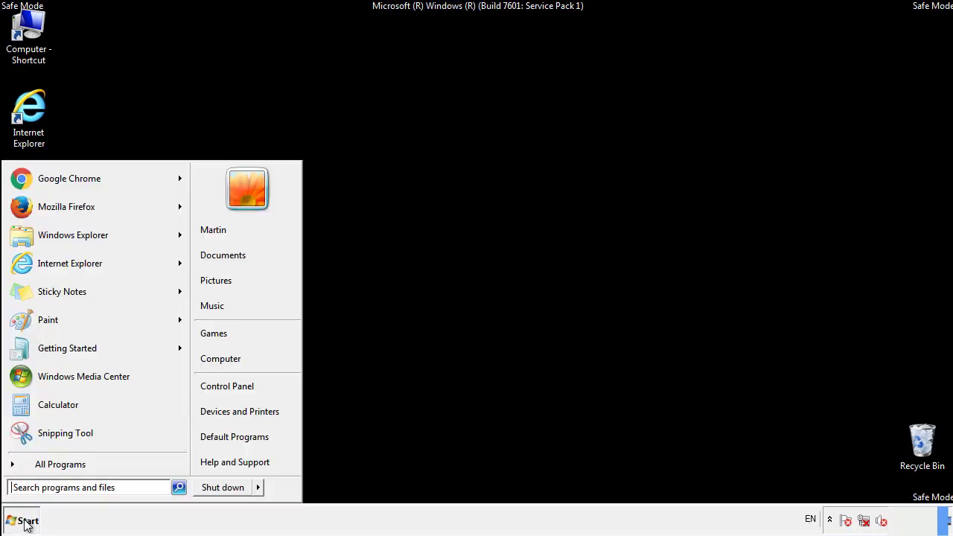
left_click(43, 467)
right_click(39, 414)
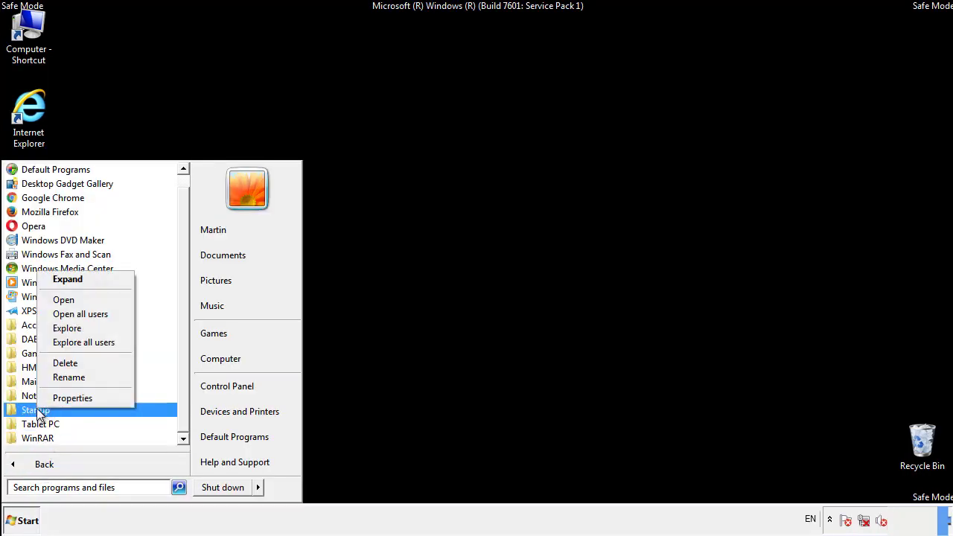
left_click(73, 299)
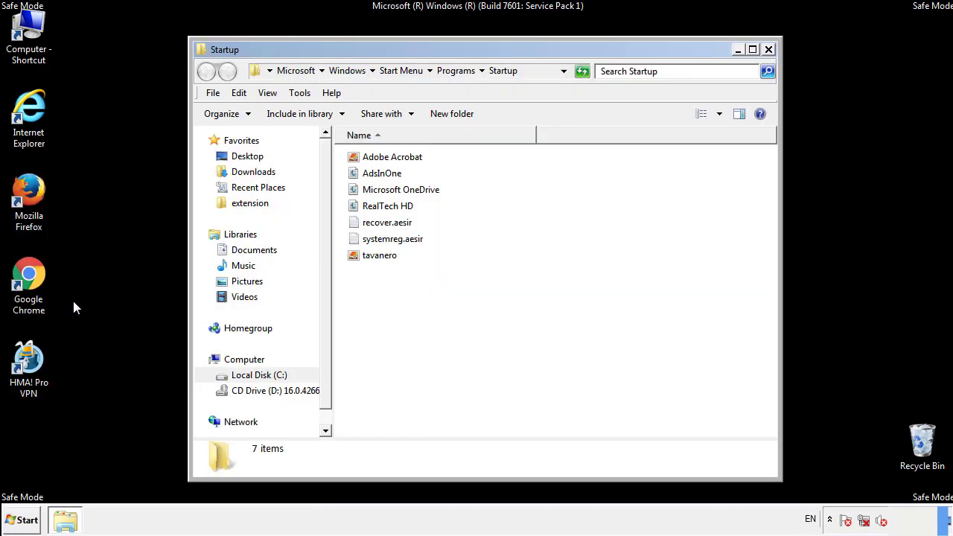
Step: Delete AdsInOne, recover.aesir, systemreg.aesir and tavanero from the Startup folder, and close the folder
left_click(389, 177)
left_click(387, 222, "ctrl")
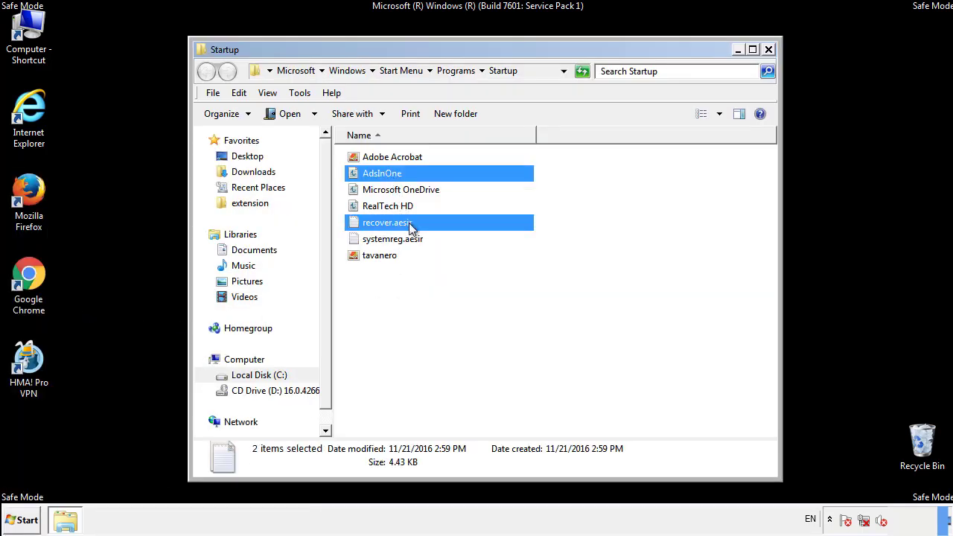
left_click(392, 239, "ctrl")
left_click(380, 255, "ctrl")
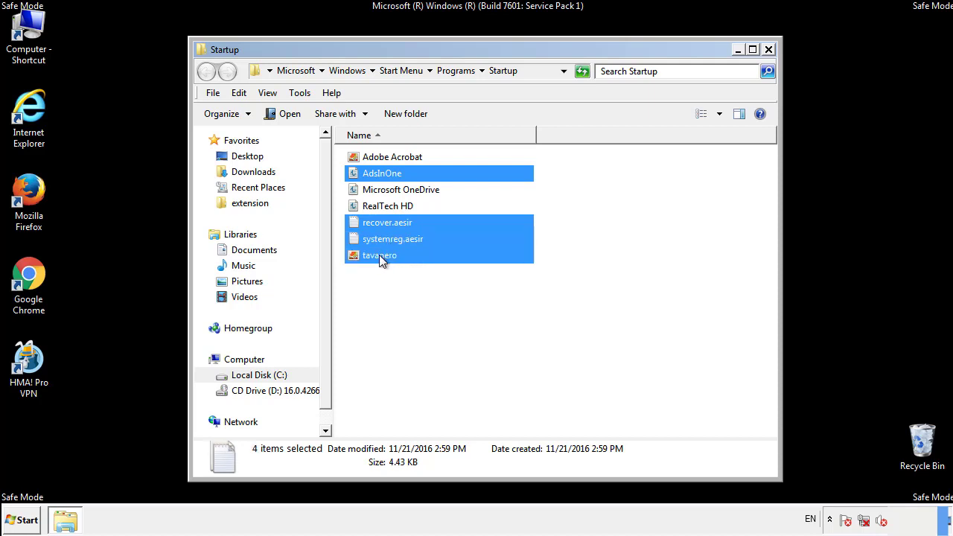
right_click(377, 256)
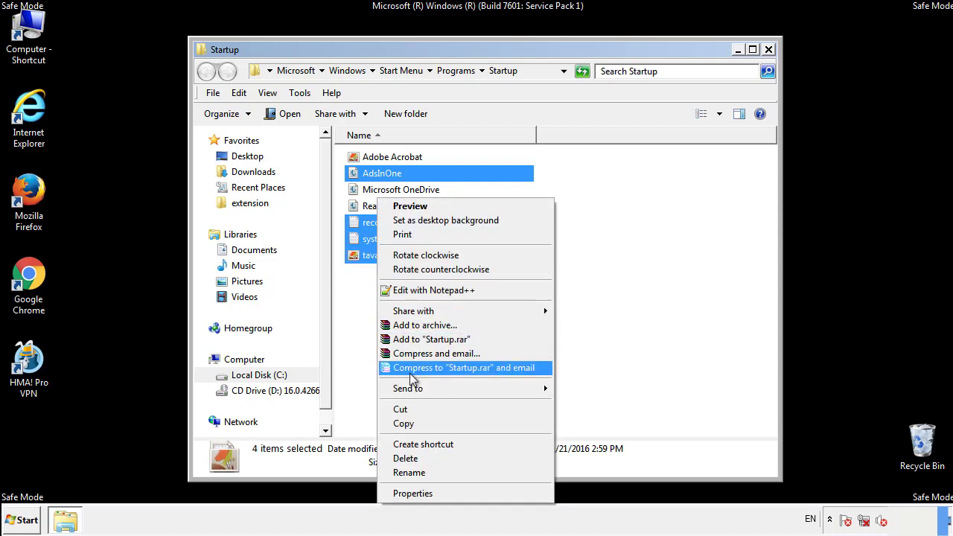
left_click(405, 457)
left_click(530, 271)
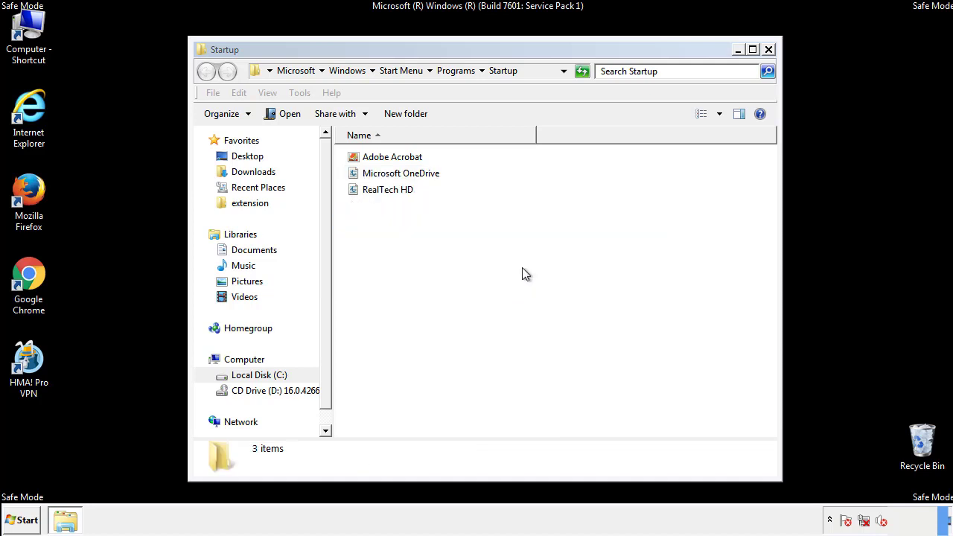
left_click(768, 50)
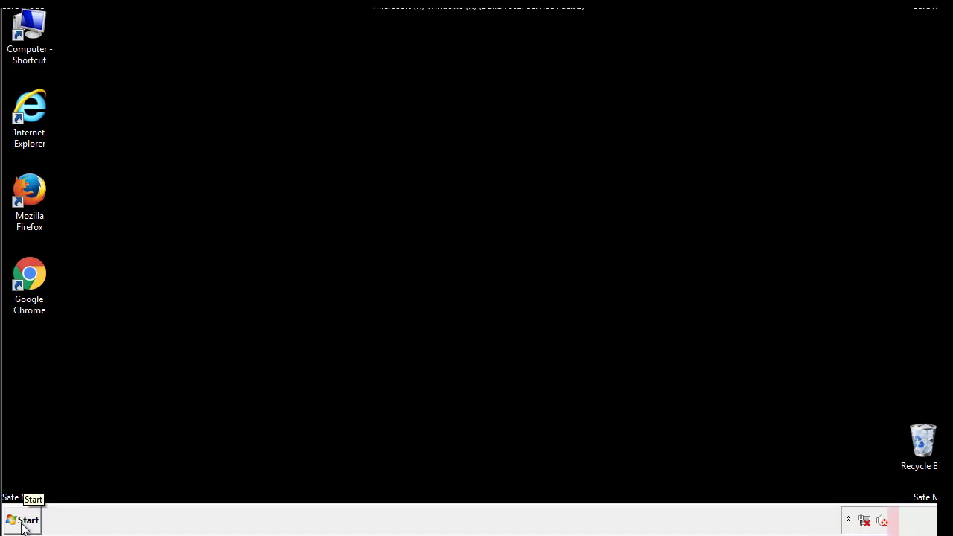
Step: Find regedit through the Windows program search and launch the Registry Editor
left_click(22, 527)
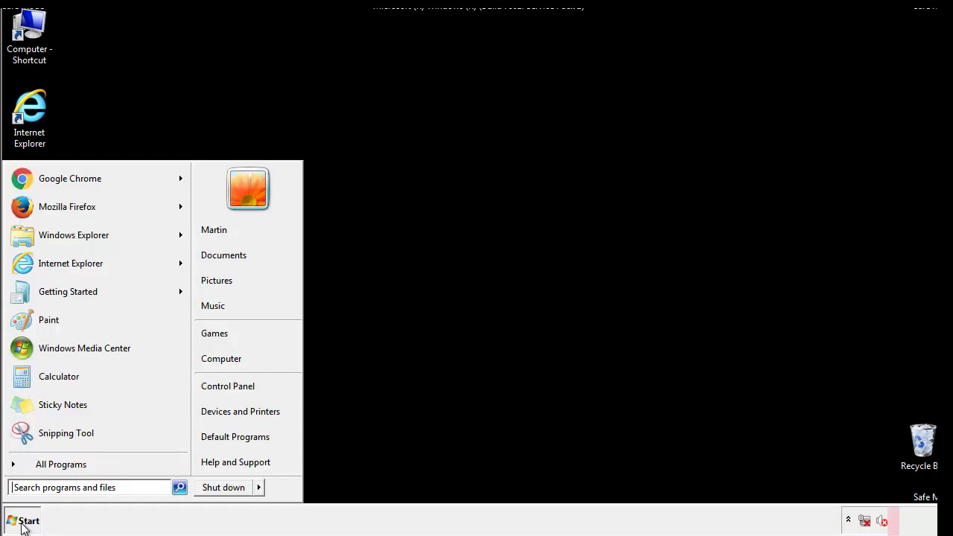
left_click(69, 489)
type("regedit")
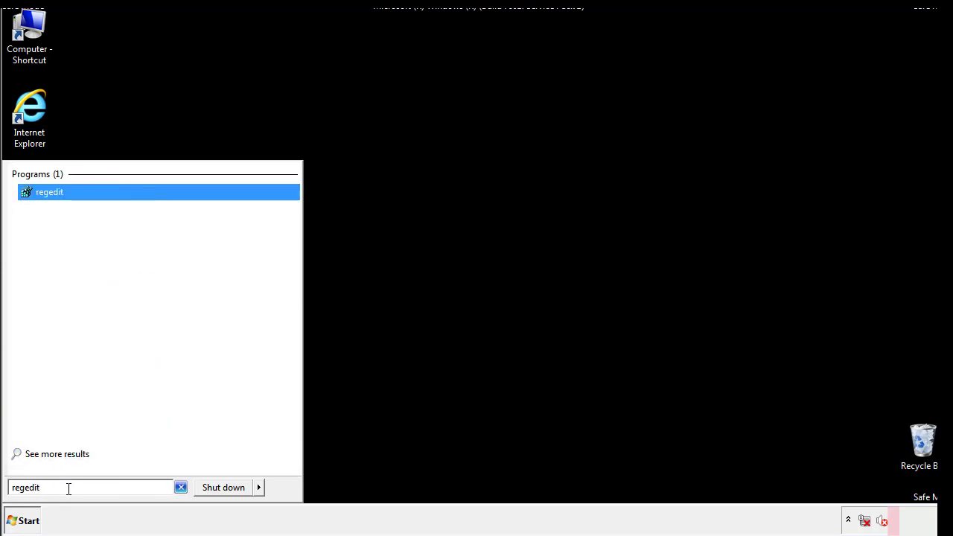
key("Return")
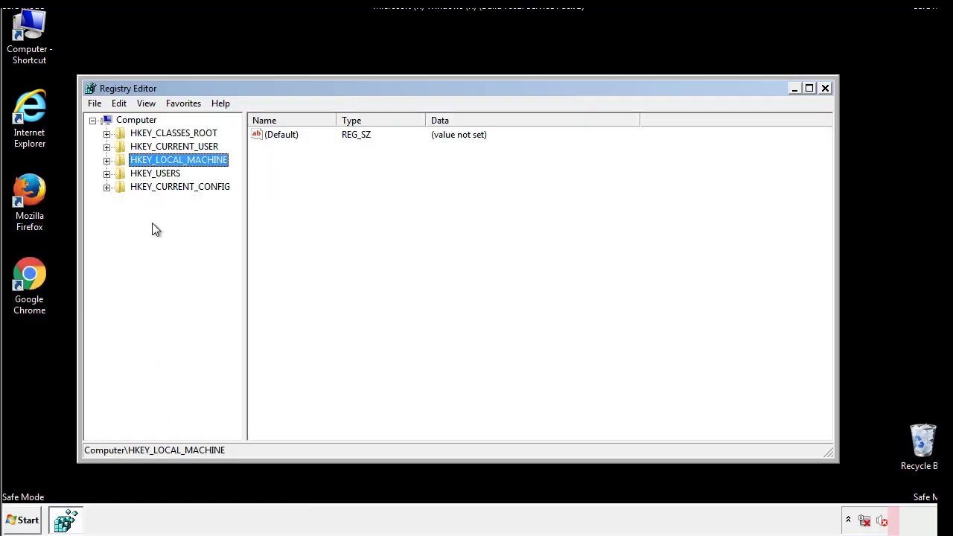
Step: Open the registry key HKEY_LOCAL_MACHINE\SOFTWARE\Microsoft\Windows\CurrentVersion\Run
left_click(106, 160)
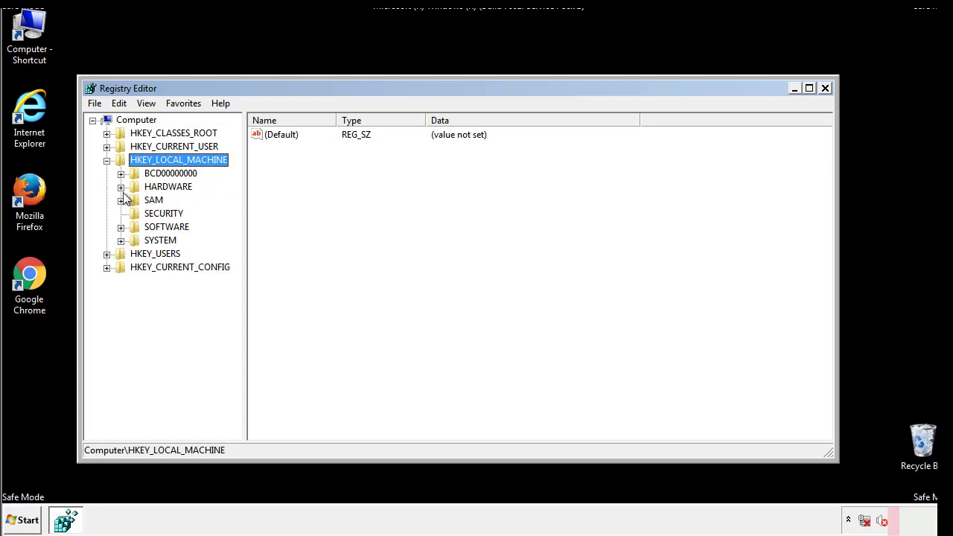
left_click(120, 228)
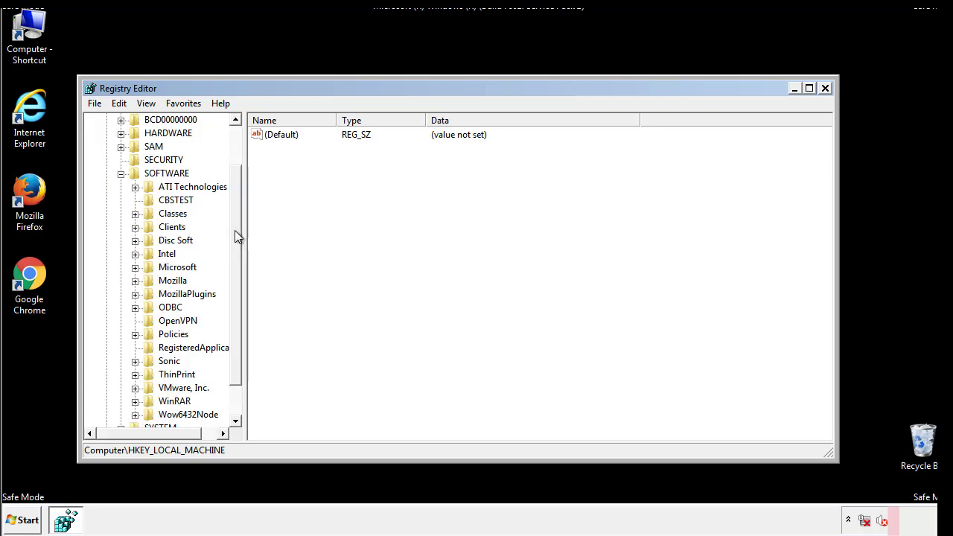
left_click_drag(235, 220, 236, 246)
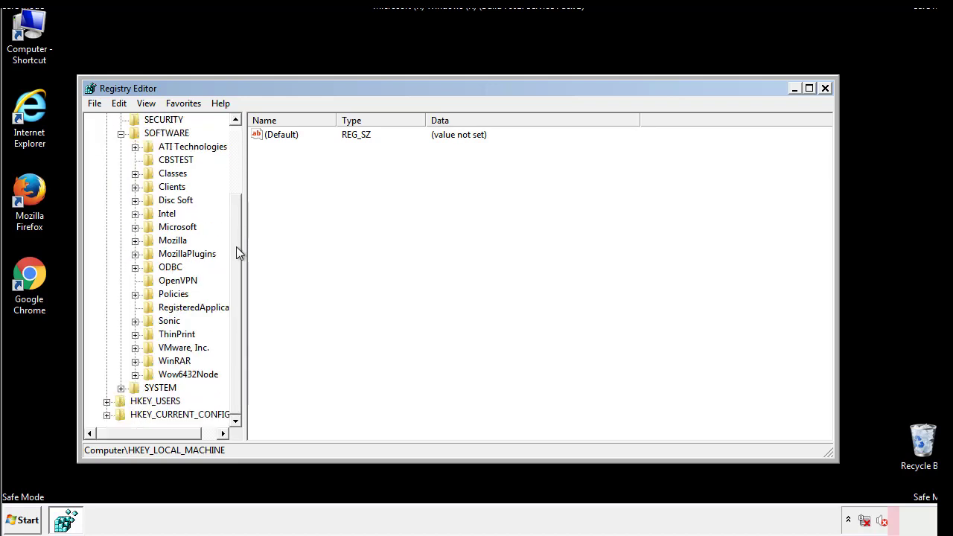
left_click(134, 227)
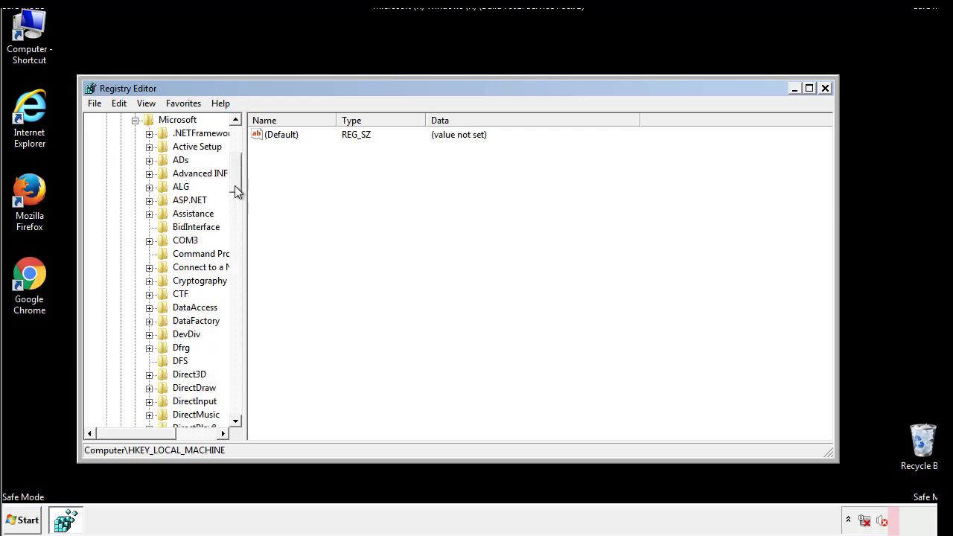
left_click_drag(235, 186, 235, 375)
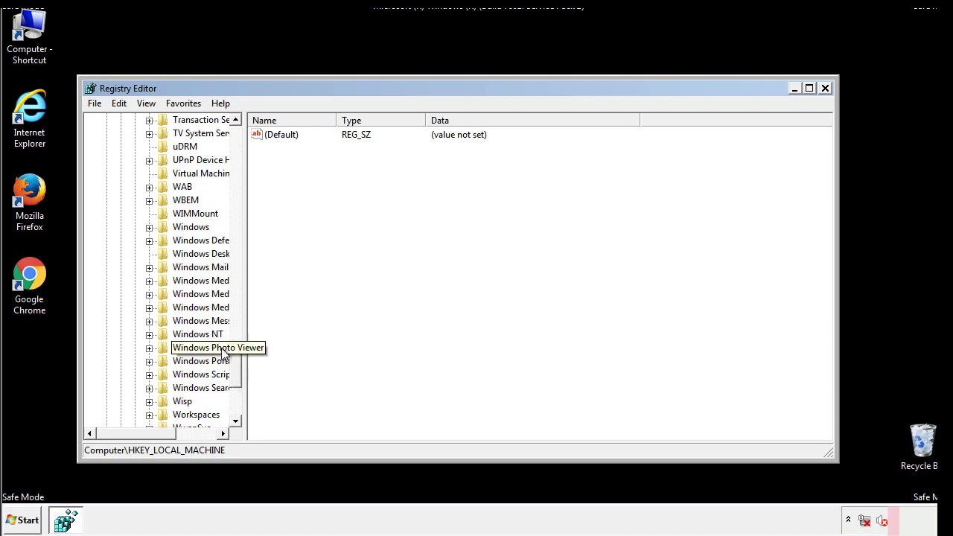
left_click(150, 228)
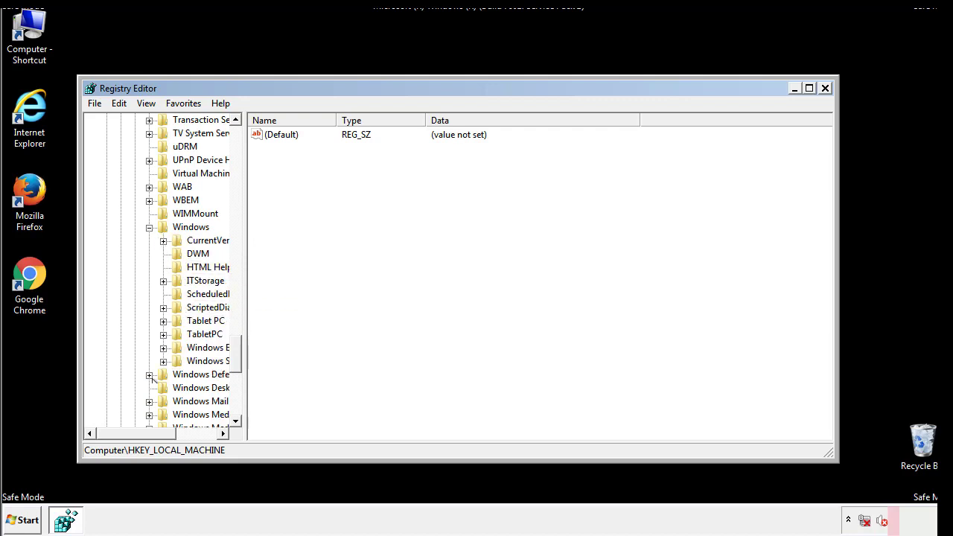
left_click_drag(130, 434, 152, 437)
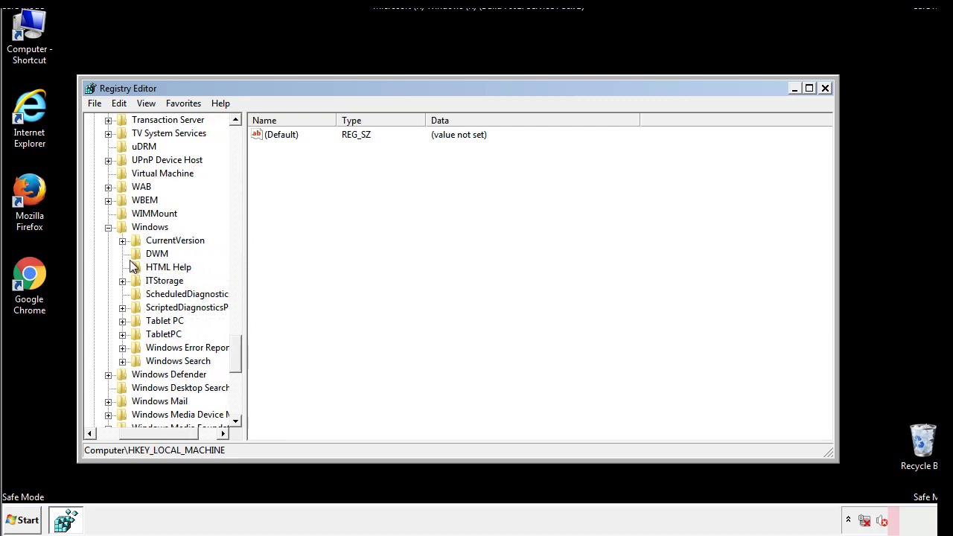
left_click(123, 241)
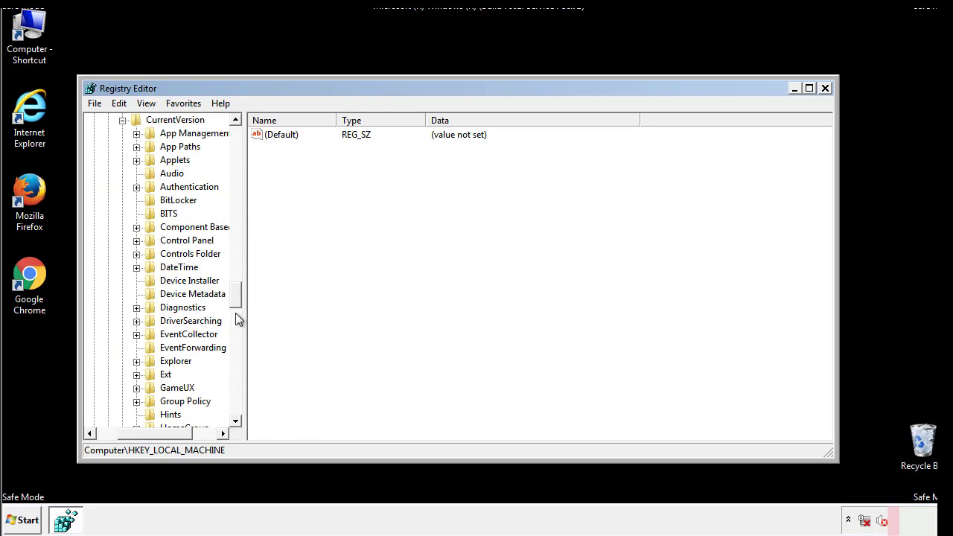
left_click_drag(238, 297, 237, 344)
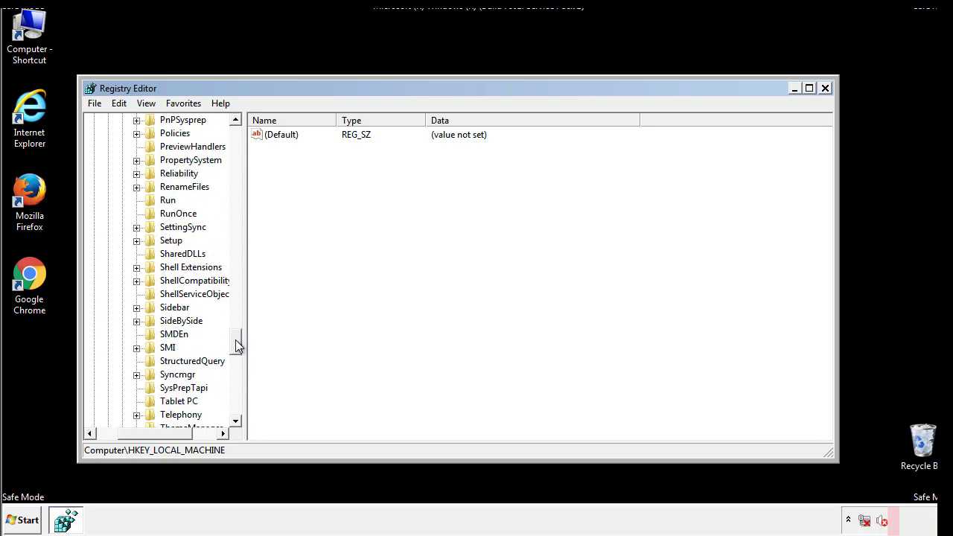
left_click(166, 200)
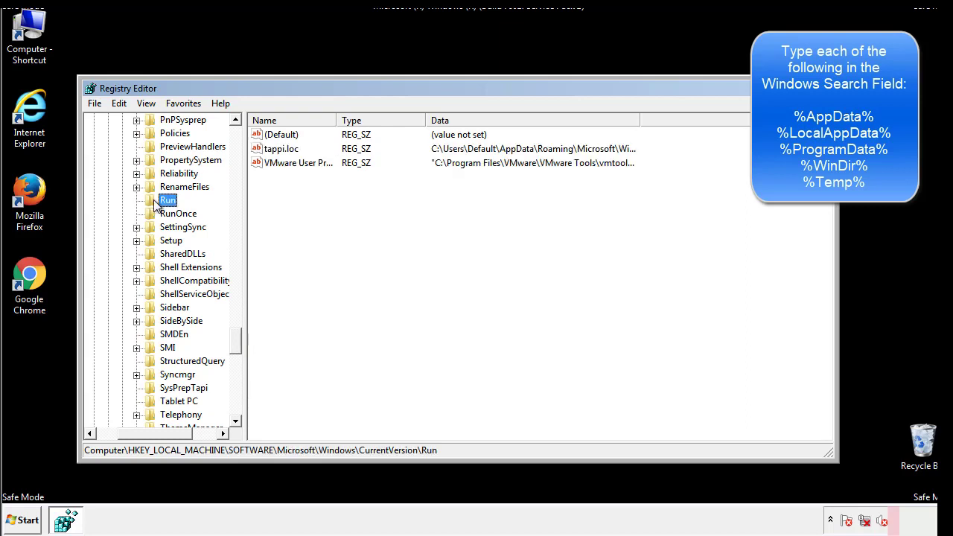
Step: Delete the tappi.loc value from the local machine's Run key and confirm its removal
left_click(279, 151)
right_click(275, 150)
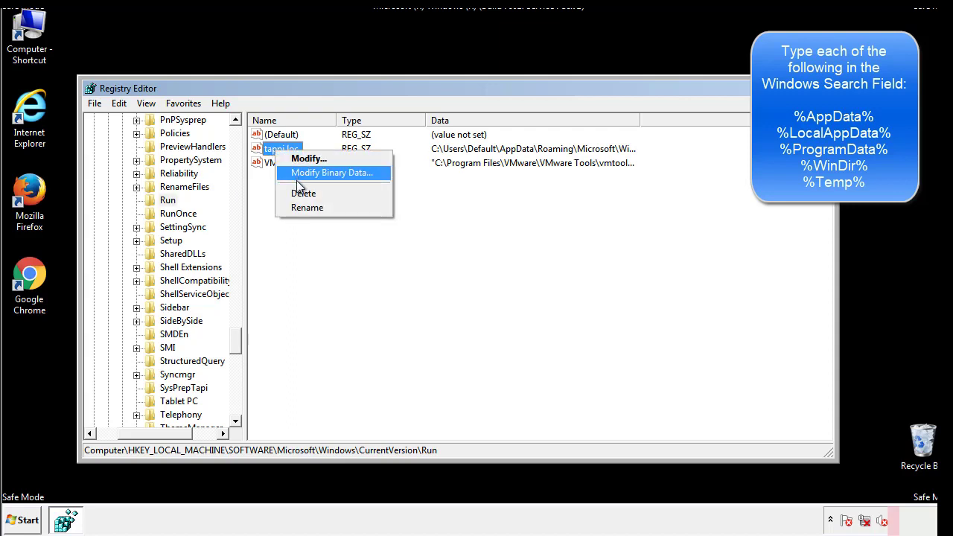
left_click(298, 192)
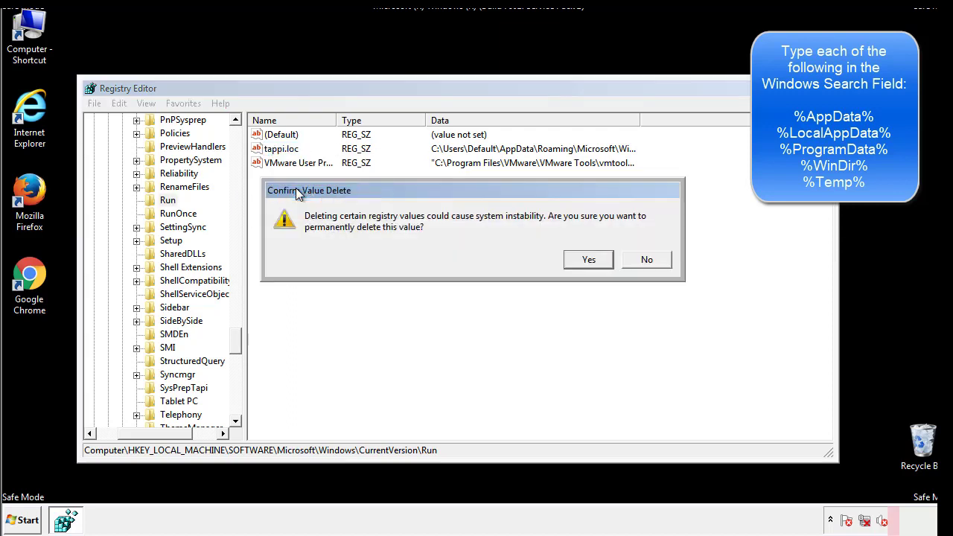
left_click(587, 260)
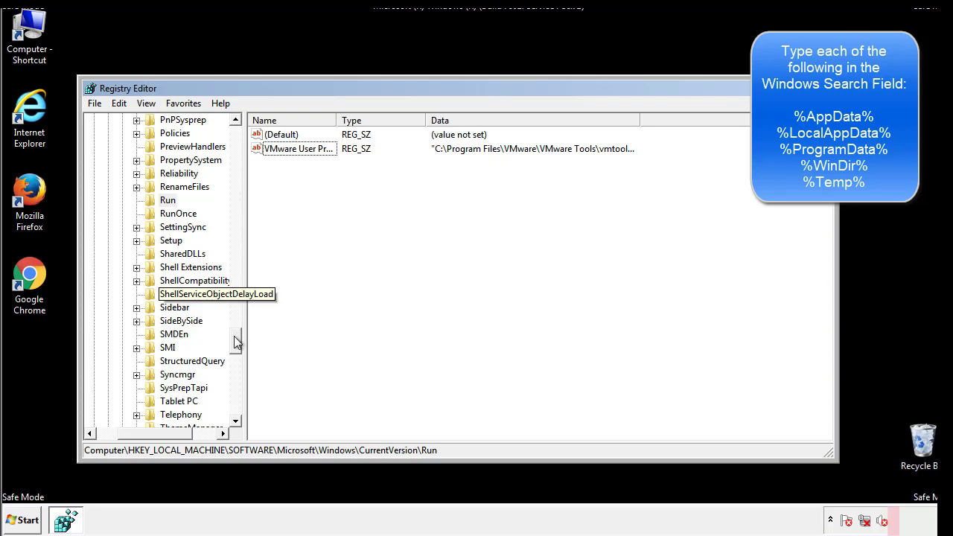
Step: Collapse the HKEY_LOCAL_MACHINE branch and expand HKEY_CURRENT_USER in the registry tree
left_click_drag(235, 341, 232, 406)
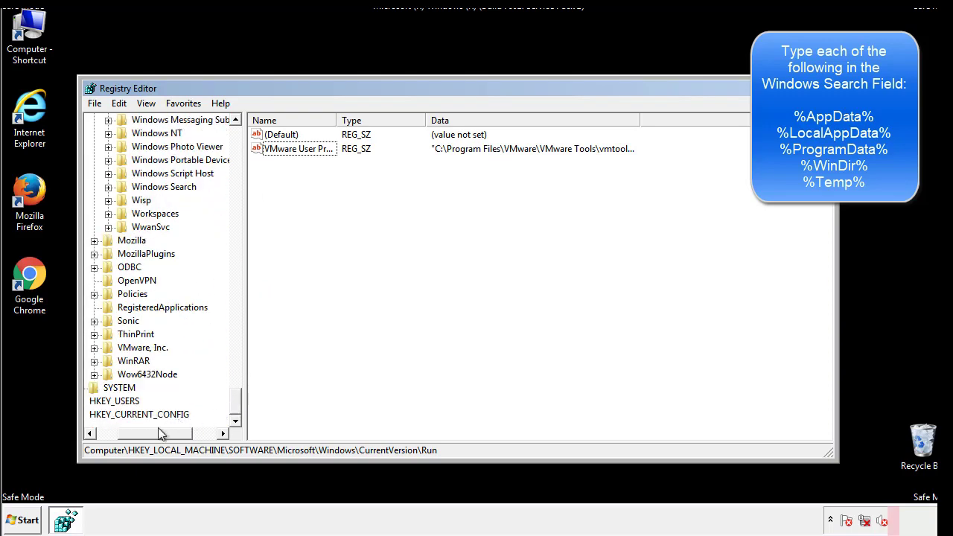
left_click_drag(157, 430, 128, 436)
left_click_drag(235, 402, 242, 141)
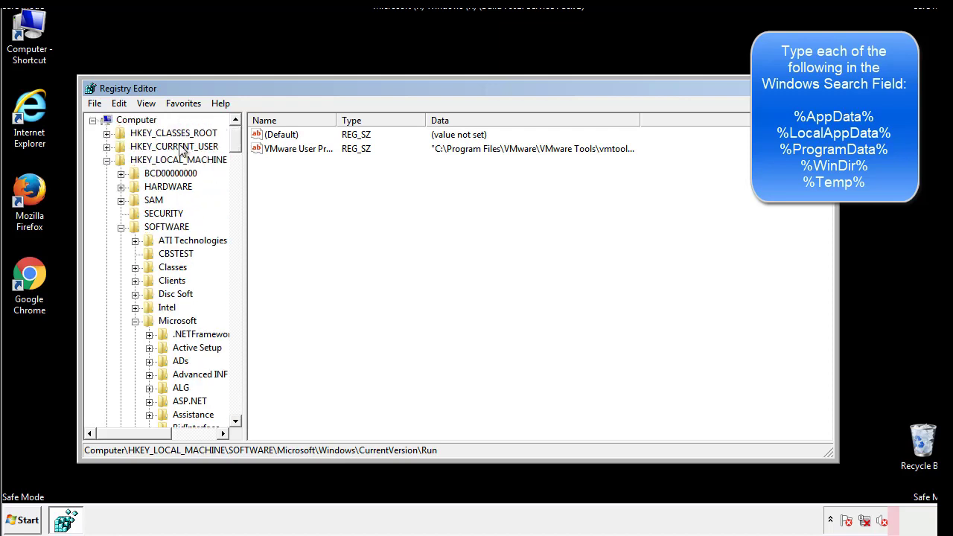
left_click(107, 161)
left_click(108, 147)
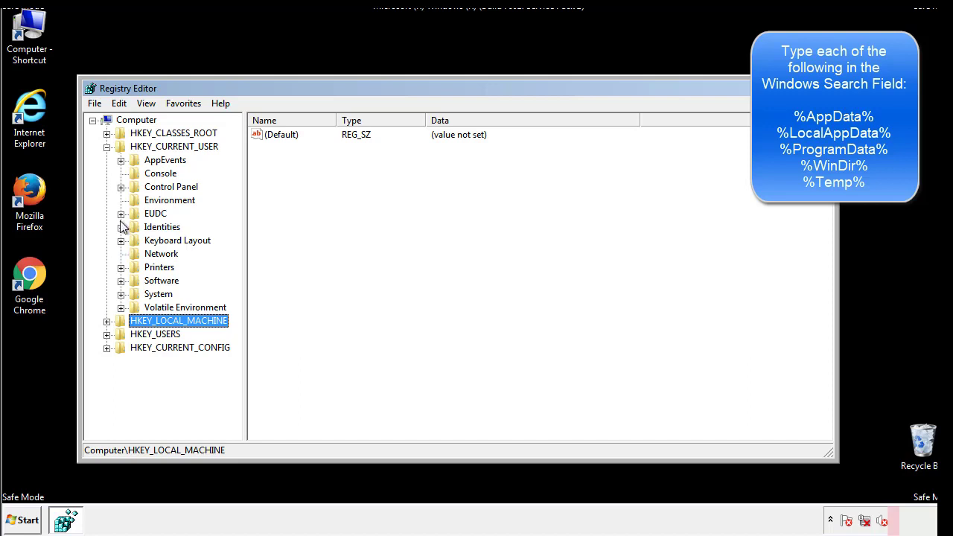
Step: Open Software\Microsoft\Windows\CurrentVersion\Run under HKEY_CURRENT_USER and check its startup values
left_click(121, 280)
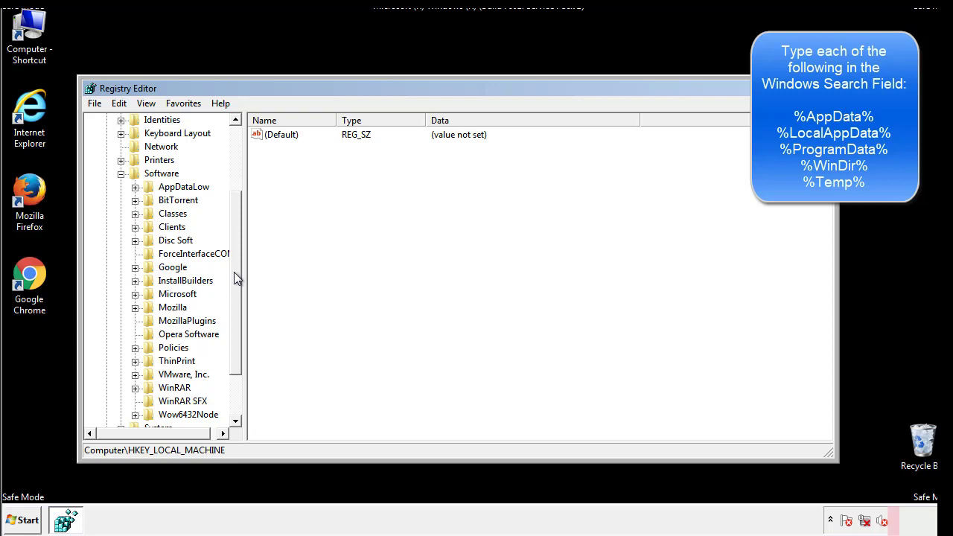
left_click_drag(234, 271, 234, 286)
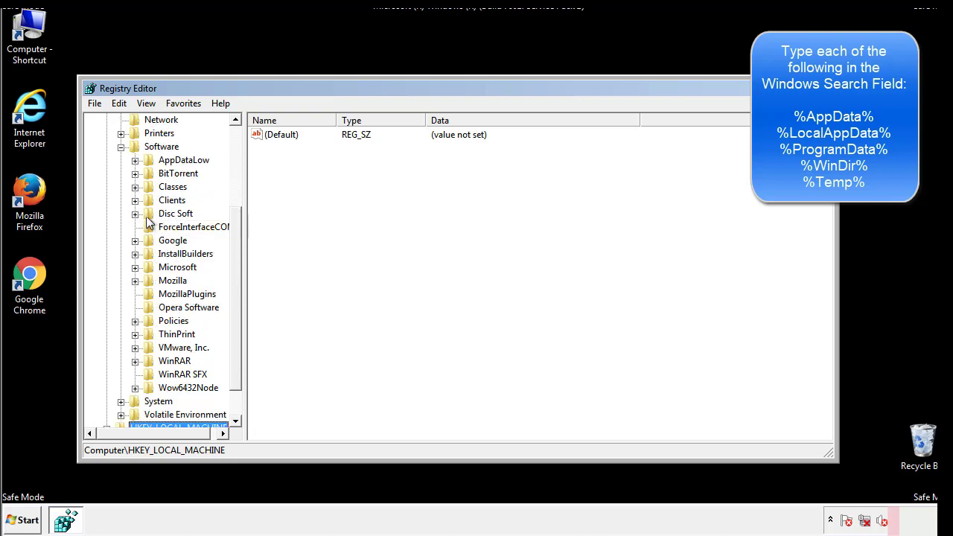
left_click(134, 267)
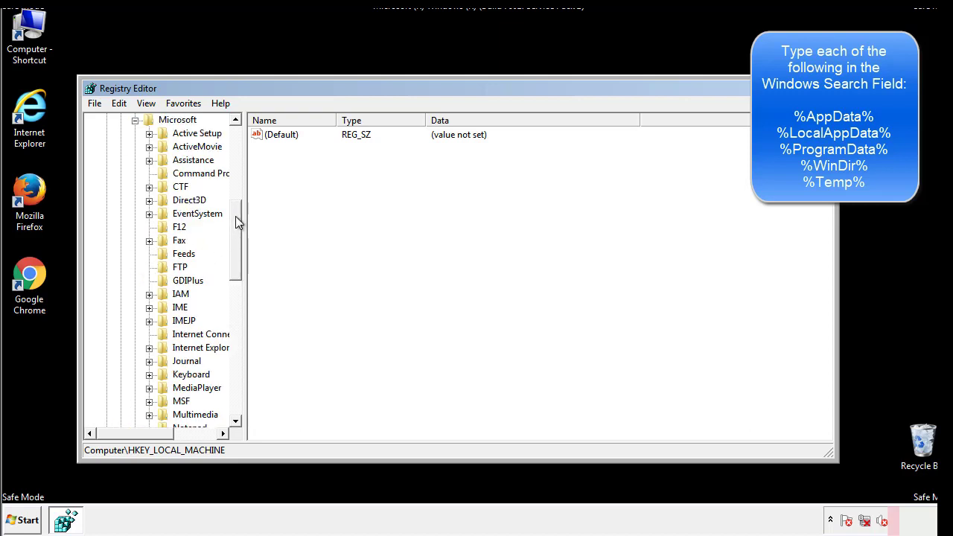
left_click_drag(236, 217, 234, 309)
left_click(149, 254)
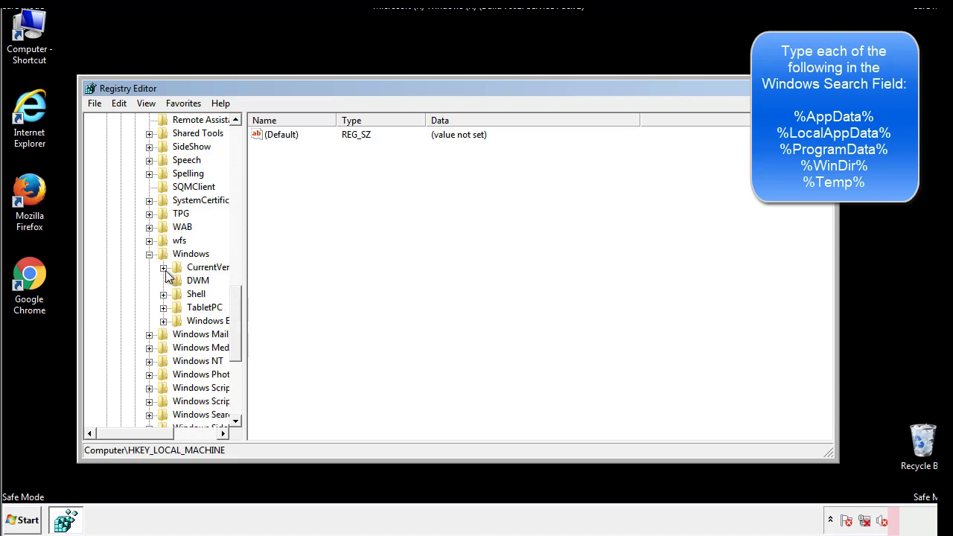
left_click(163, 267)
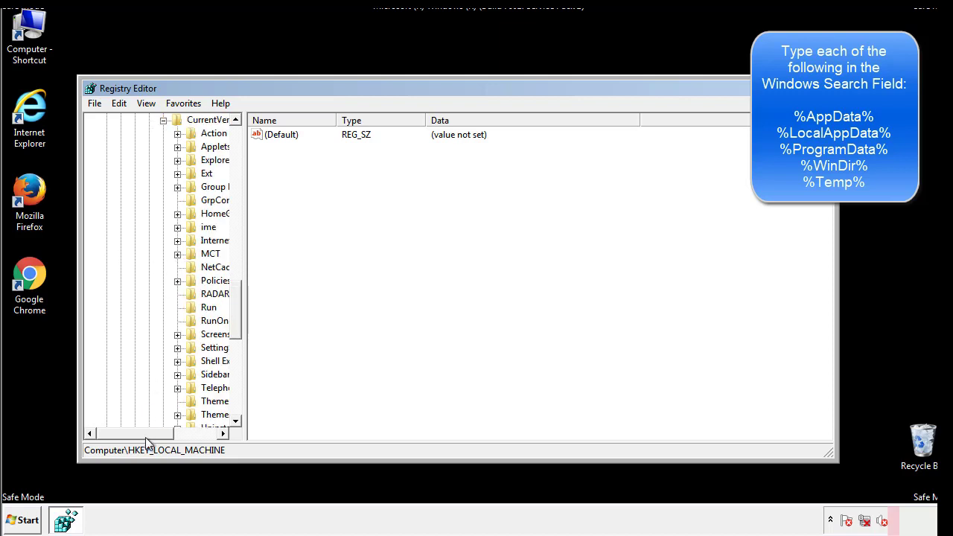
left_click_drag(145, 437, 168, 434)
left_click(163, 306)
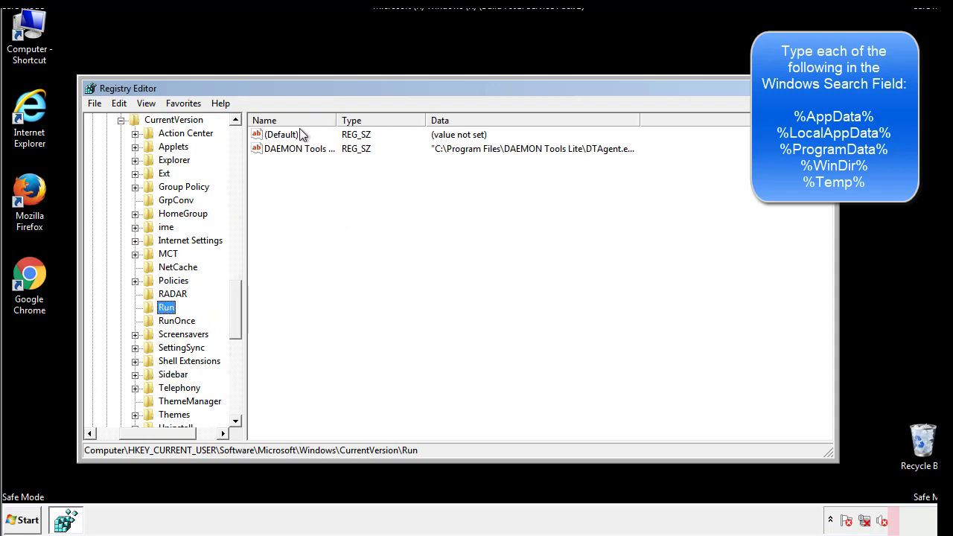
left_click(435, 177)
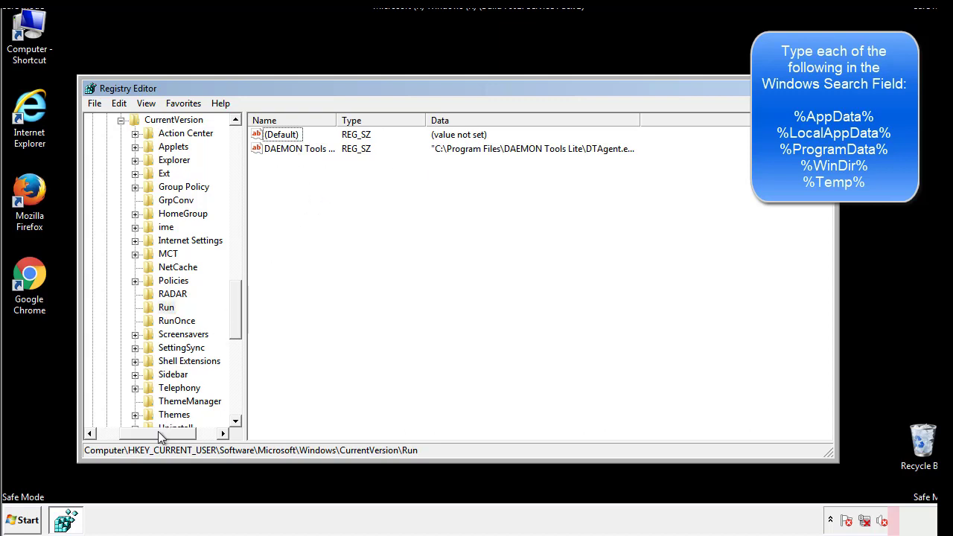
Step: Collapse the Windows key under HKEY_CURRENT_USER\Software\Microsoft and search the registry for %temp%
left_click_drag(158, 431, 139, 432)
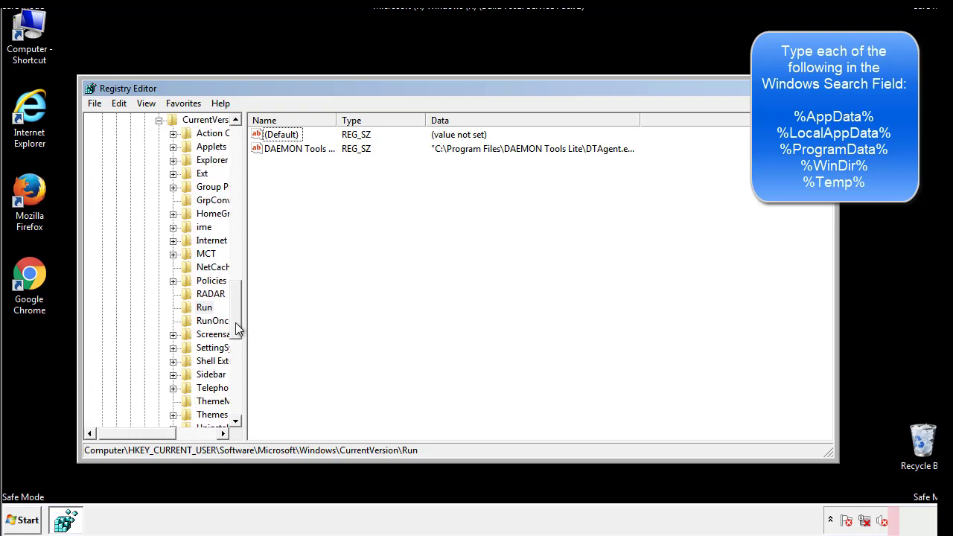
left_click_drag(237, 328, 238, 277)
left_click(145, 349)
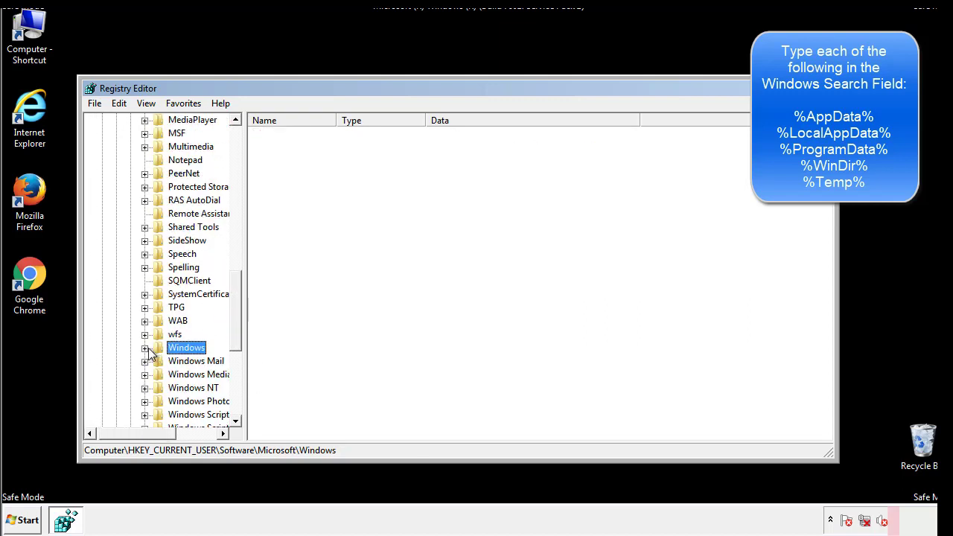
left_click_drag(238, 328, 239, 166)
left_click(129, 107)
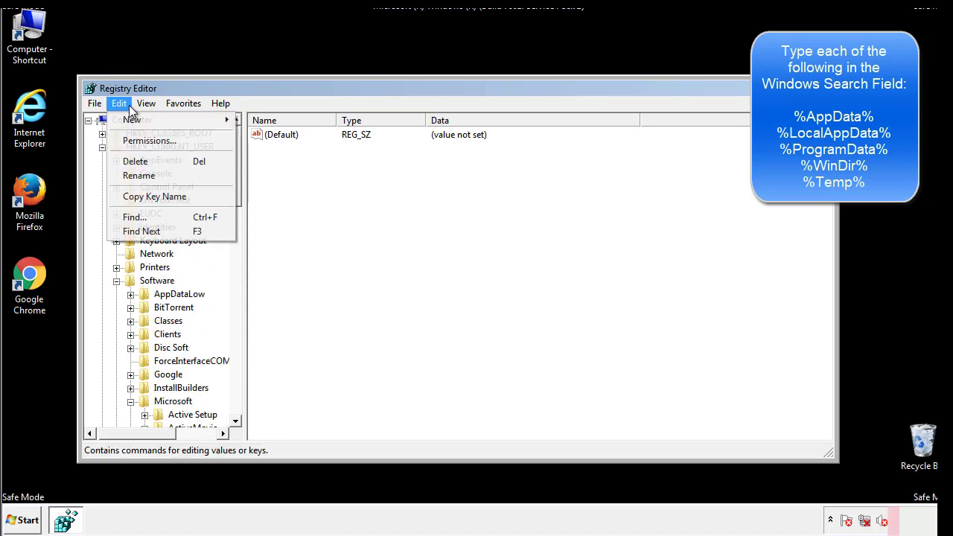
left_click(134, 217)
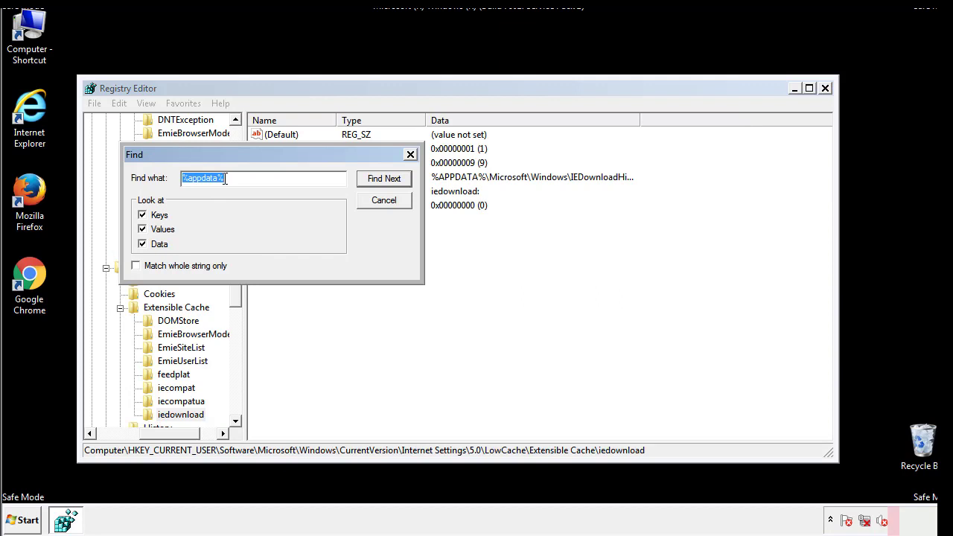
type("%temp%")
key("Return")
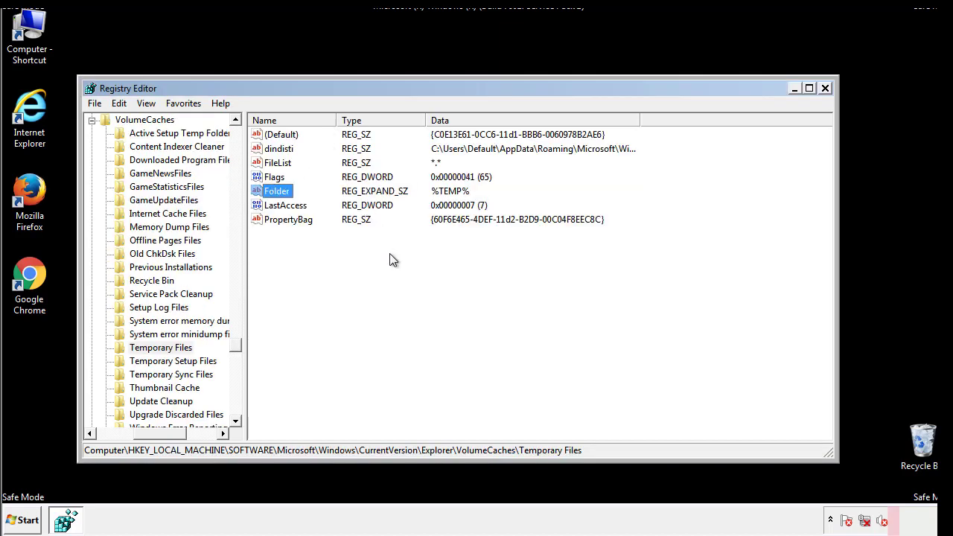
Step: Delete all values of the VolumeCaches\Temporary Files key, confirm the removal, and clear the selection
left_click_drag(305, 238, 269, 140)
right_click(268, 136)
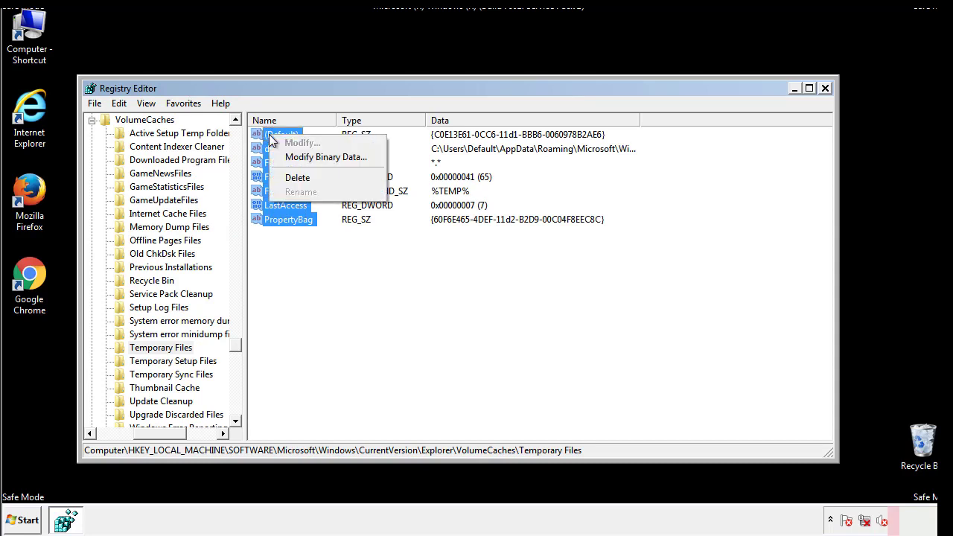
left_click(290, 179)
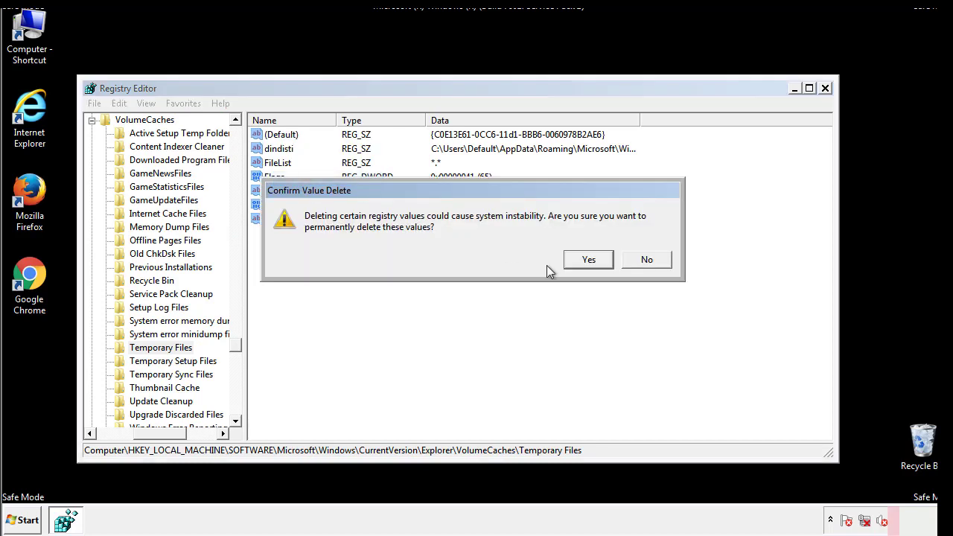
left_click(604, 260)
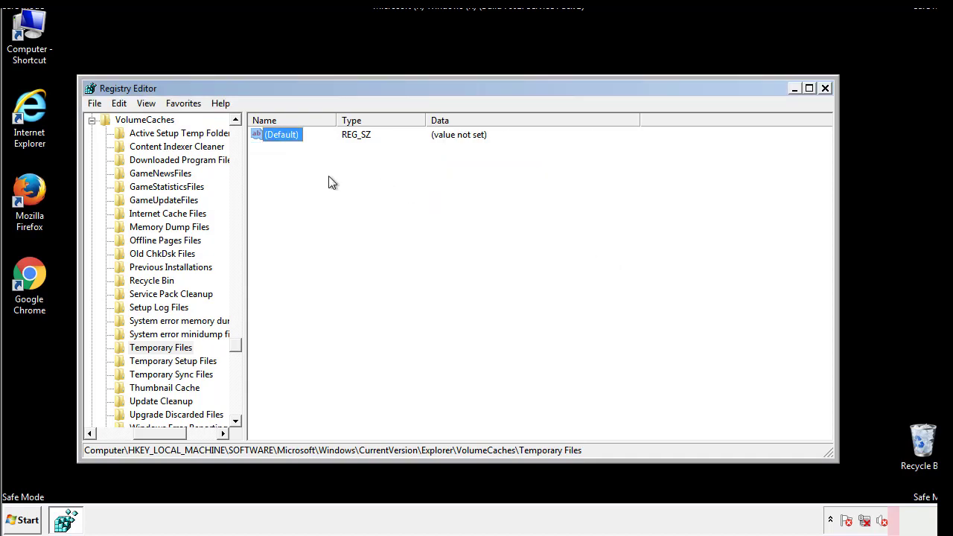
left_click(331, 183)
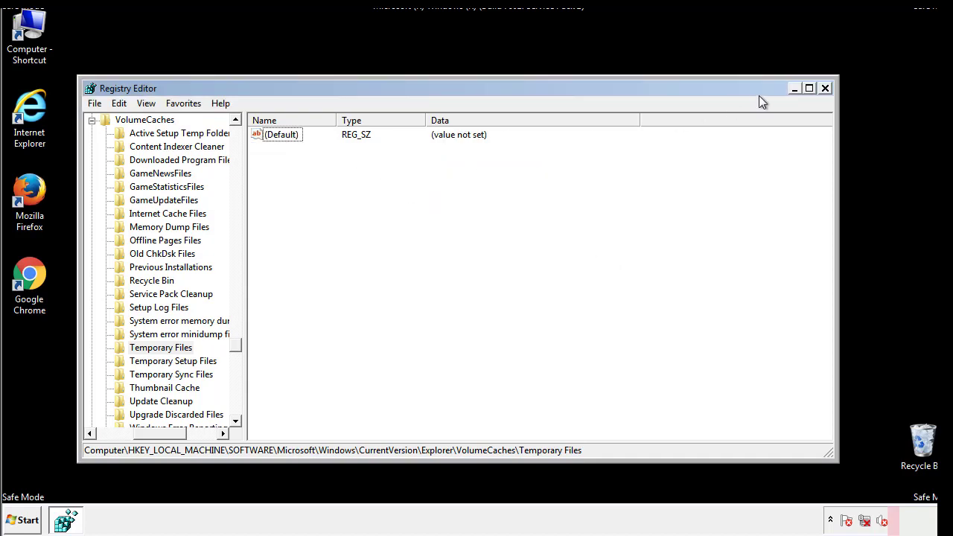
Step: Close the Registry Editor and launch System Configuration by searching for msconfig
left_click(826, 90)
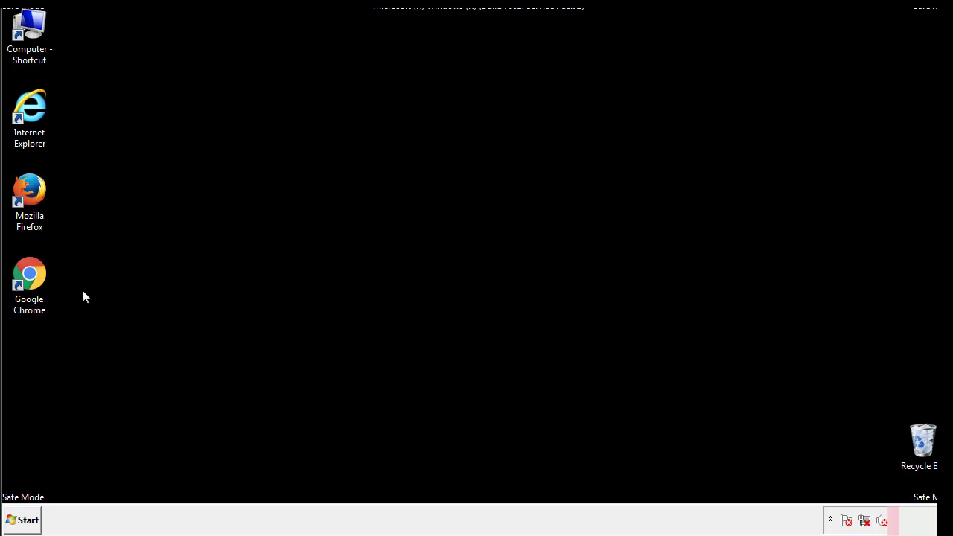
left_click(20, 523)
left_click(51, 486)
type("ms")
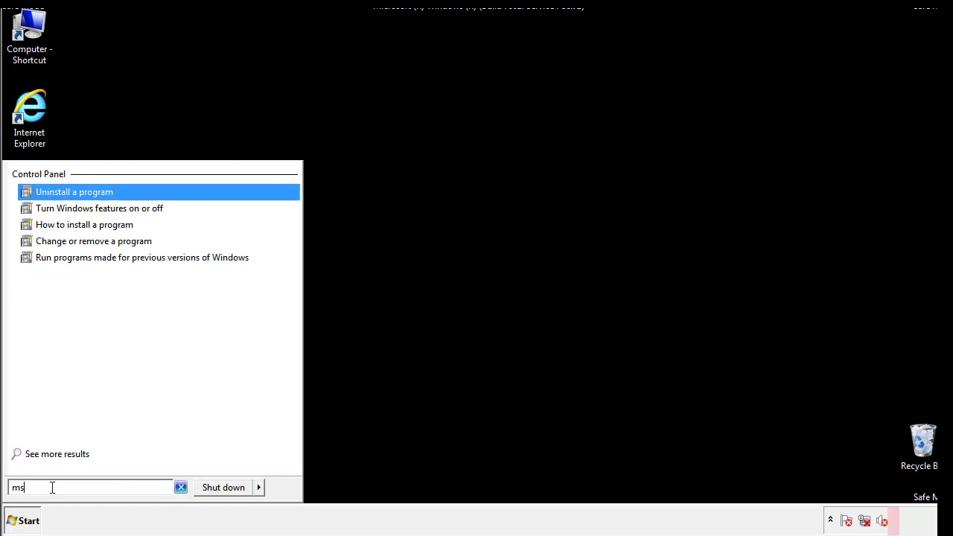
type("conf")
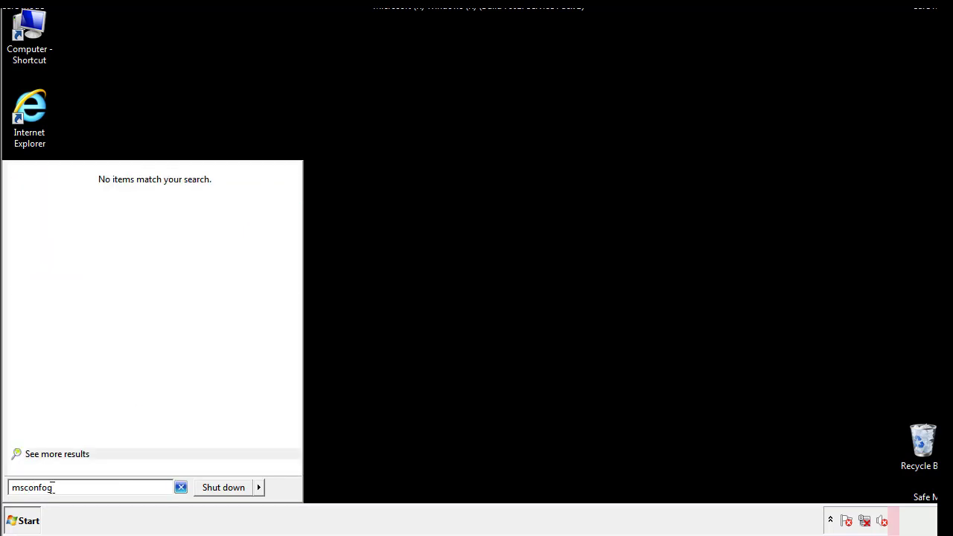
type("ig")
key("Return")
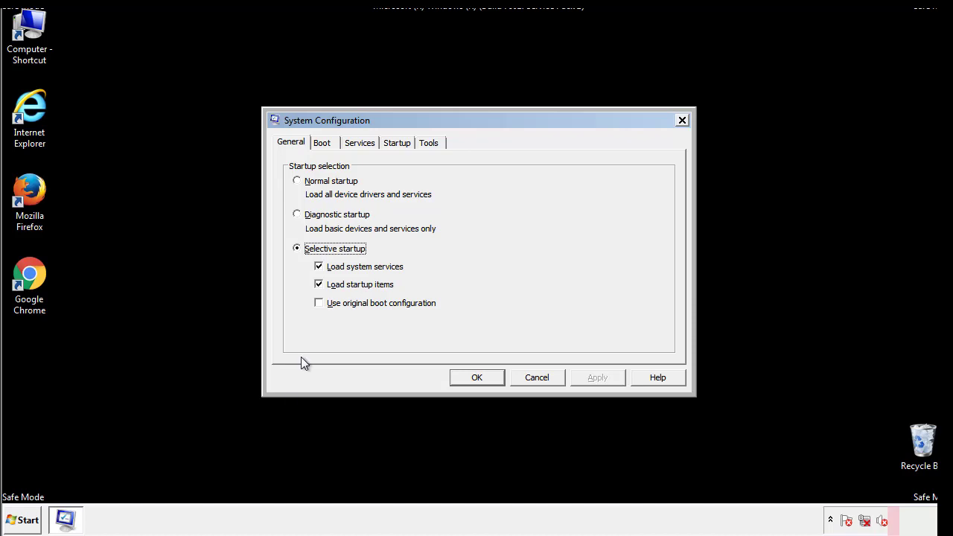
Step: Turn off Safe boot in the boot options, apply the change, and restart the computer
left_click(321, 143)
left_click(300, 286)
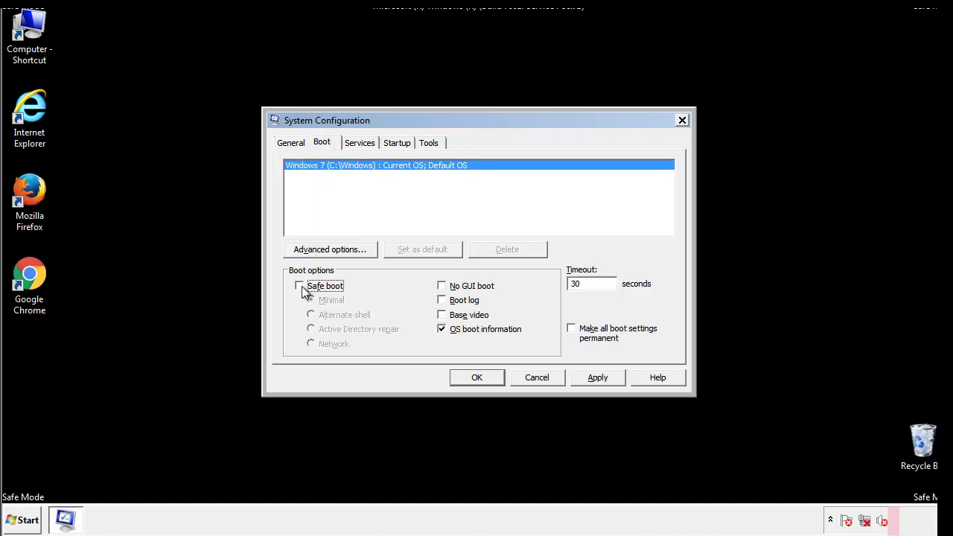
left_click(599, 378)
left_click(494, 378)
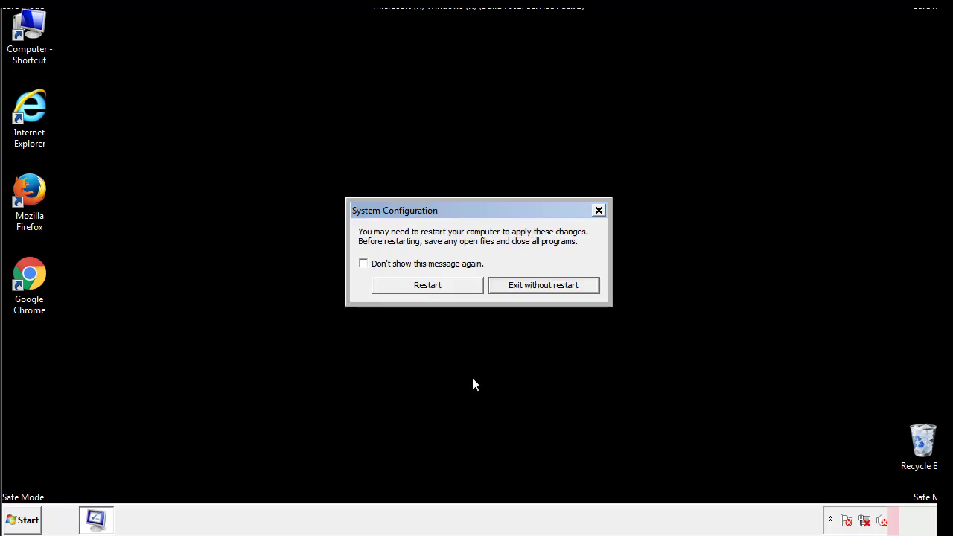
left_click(441, 290)
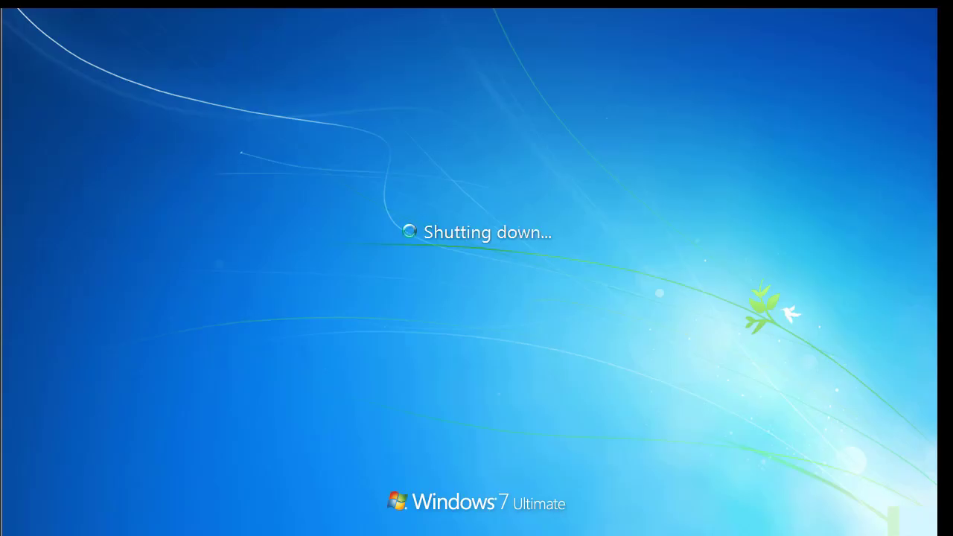